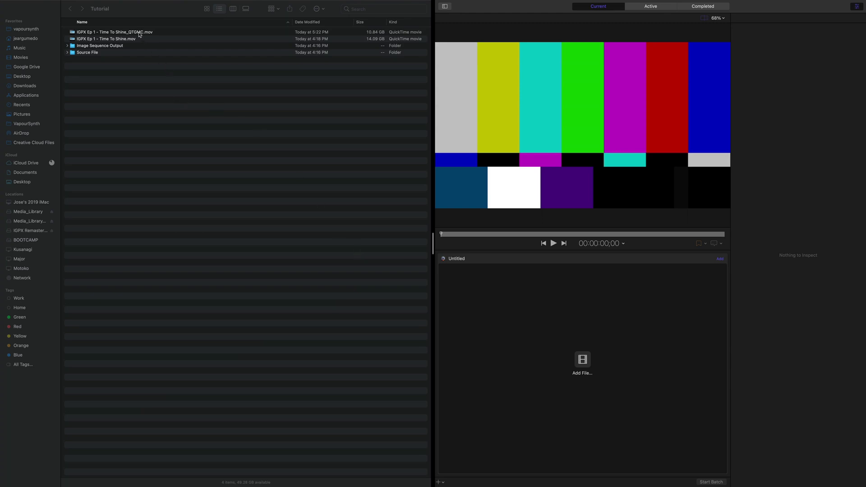
- Drag IGPX Ep 1 - Time To Shine_QTGMC.mov from Finder into Compressor's batch as a new job
drag(139, 35, 589, 303)
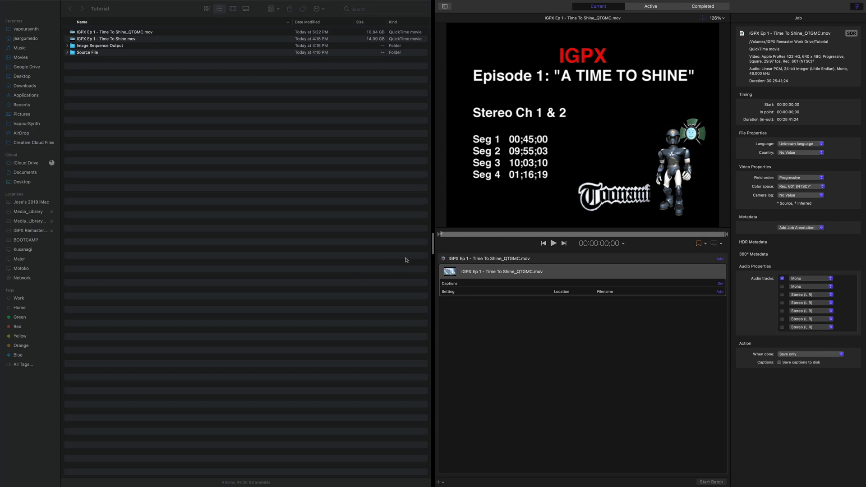
click(157, 36)
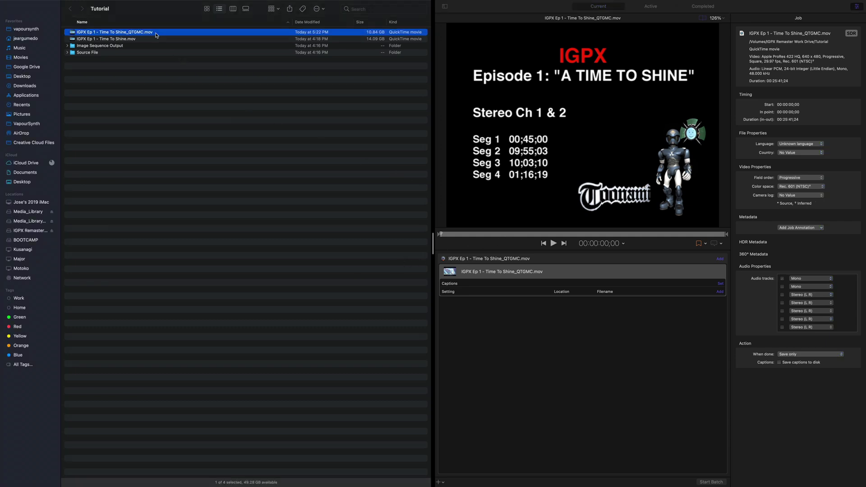
key(space)
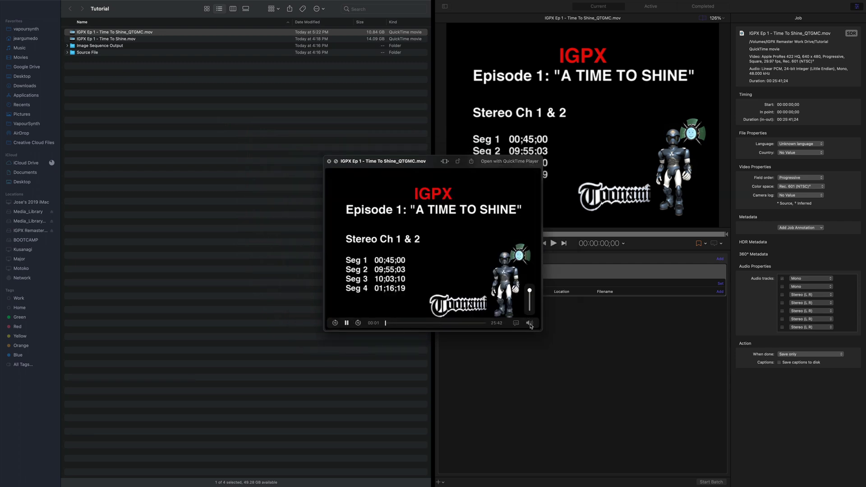
click(530, 323)
mouse_move(400, 323)
mouse_down()
mouse_move(424, 325)
mouse_move(399, 324)
mouse_move(414, 325)
mouse_up()
click(403, 323)
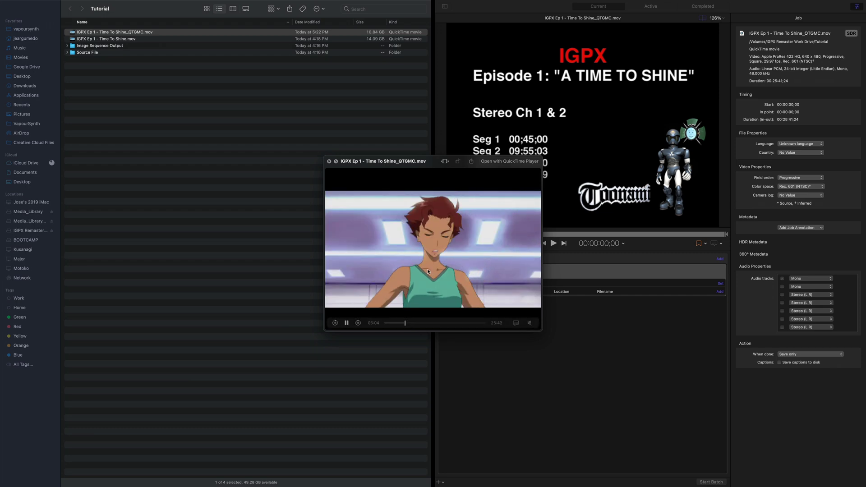
key(space)
- Set the QTGMC job's in point at 00:00:09;00 and its out point for a 00:00:45;04 duration
click(521, 239)
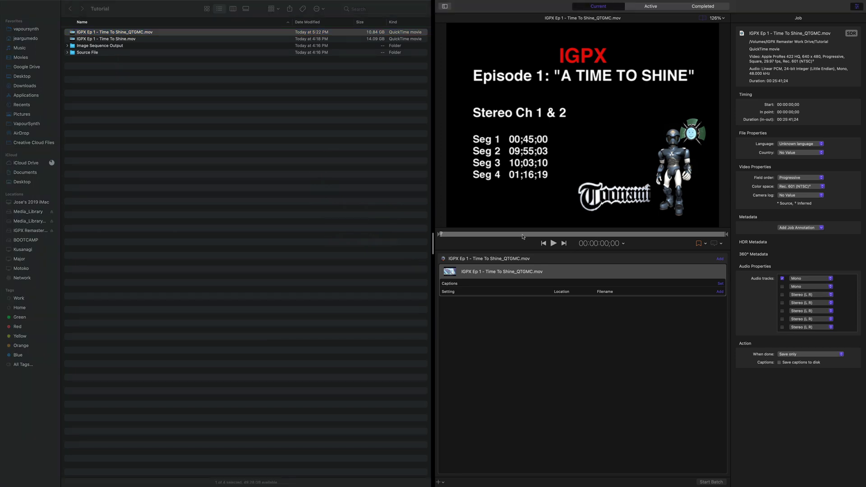
click(523, 235)
drag(508, 235, 443, 237)
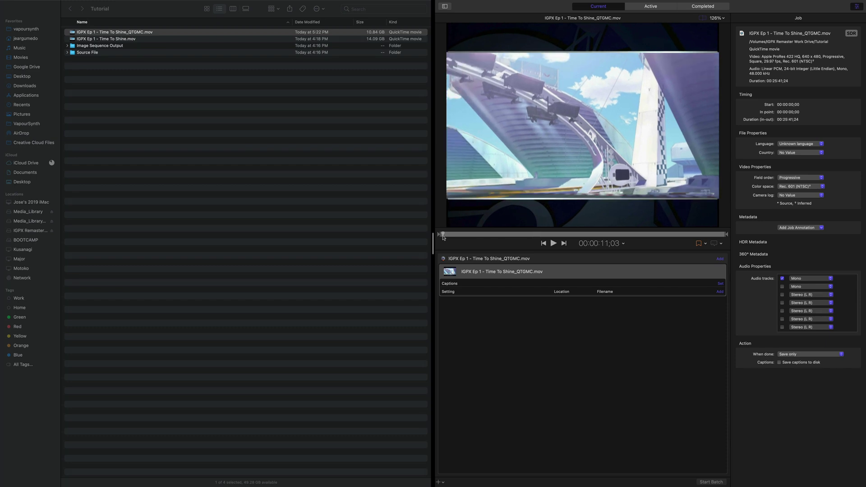
key(Left)
key(Left)
key(Left)
key(Left)
key(Left)
key(Left)
key(Left)
key(Left)
key(Left)
key(Left)
key(Left)
key(Left)
key(Left)
key(Left)
key(Left)
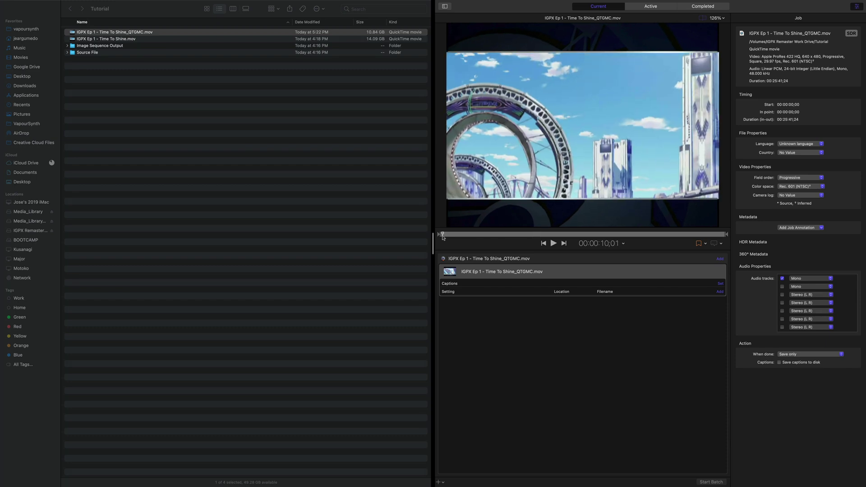
key(Left)
key(Left)
key(Left)
key(Left)
key(Left)
key(Left)
key(Left)
key(Left)
key(Left)
key(Left)
key(Left)
key(Left)
key(Left)
key(Left)
key(Left)
key(Left)
key(Left)
key(Left)
key(Left)
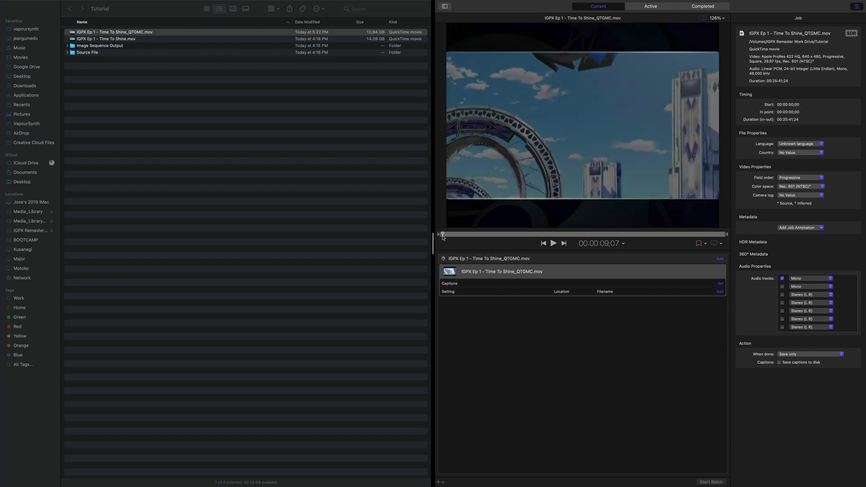
key(i)
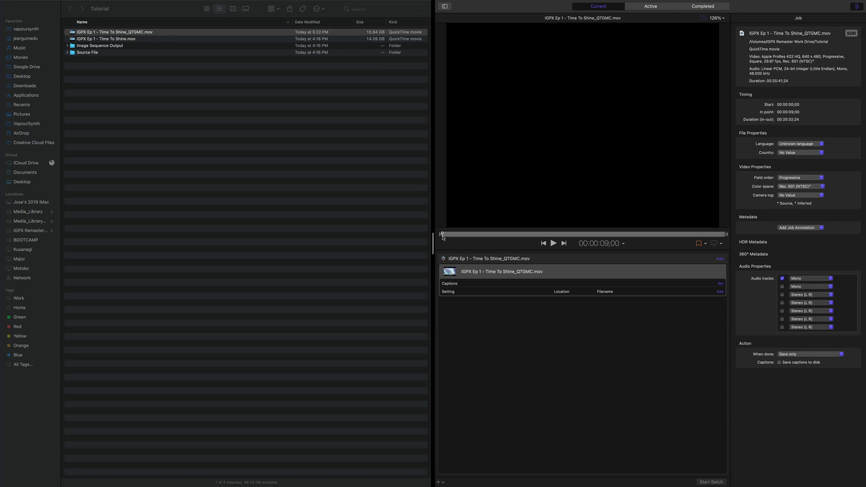
drag(443, 238, 451, 238)
drag(451, 238, 447, 236)
key(o)
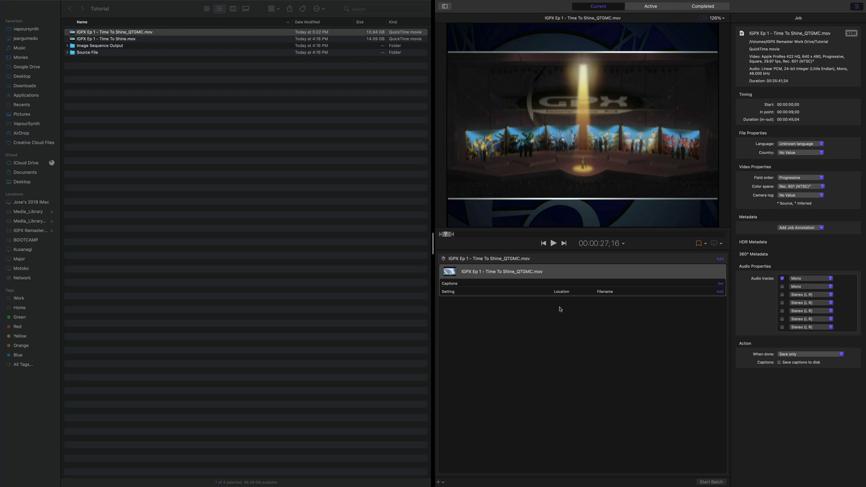
- Add the Motion Graphics TIFF Image Sequence output setting to the QTGMC job
click(720, 292)
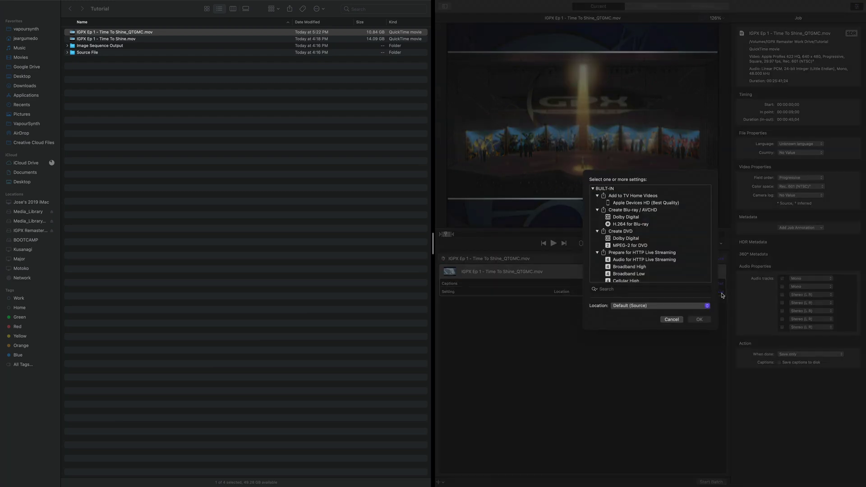
scroll(634, 246, down, 3)
scroll(634, 246, down, 10)
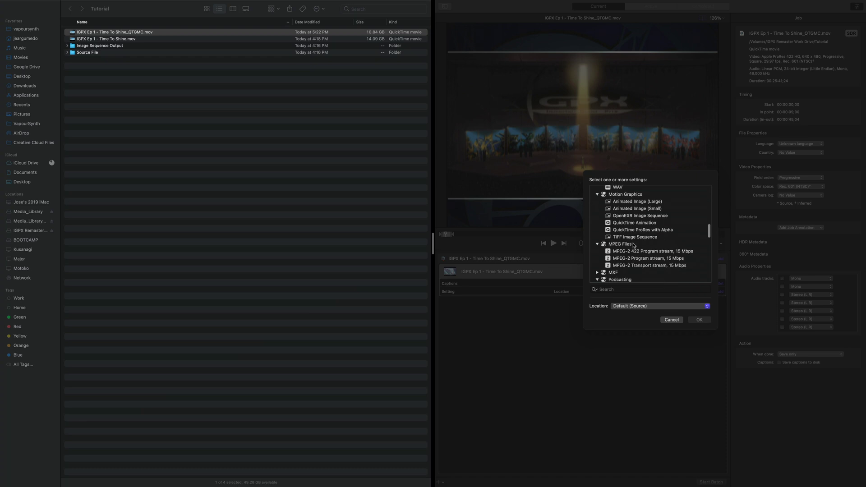
click(612, 237)
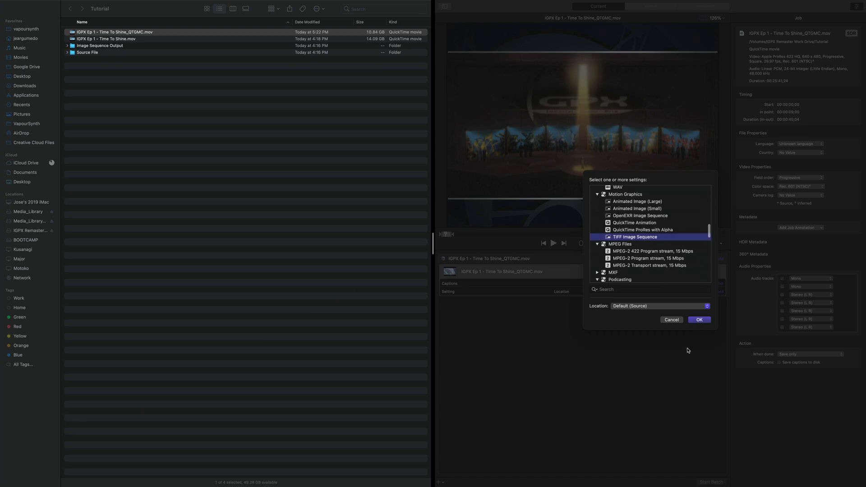
click(700, 320)
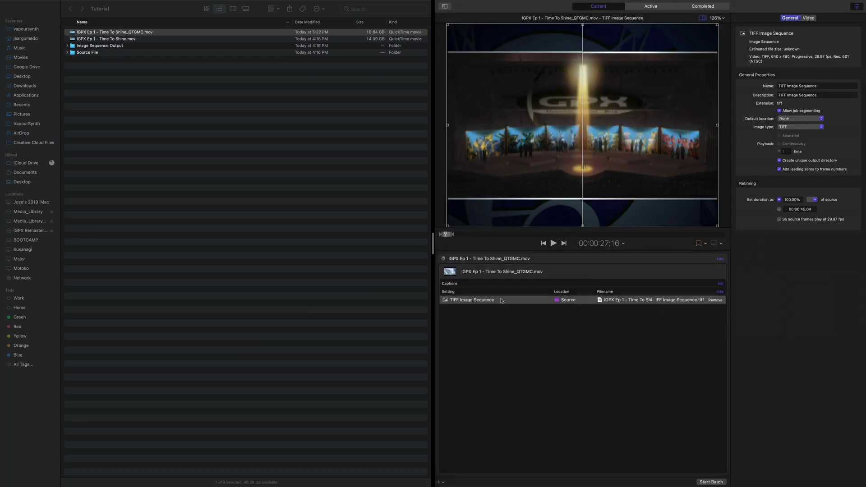
- Change the image sequence output's image type from TIFF to PNG and show its Video properties
click(447, 236)
drag(447, 237, 440, 237)
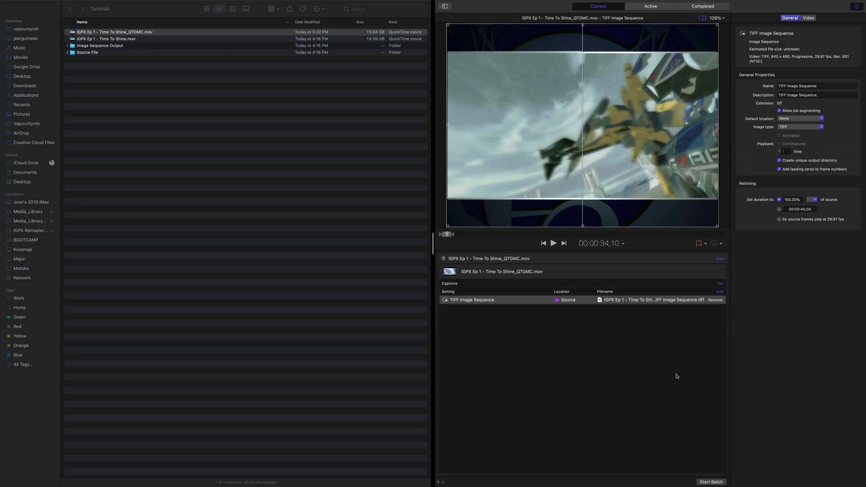
click(797, 130)
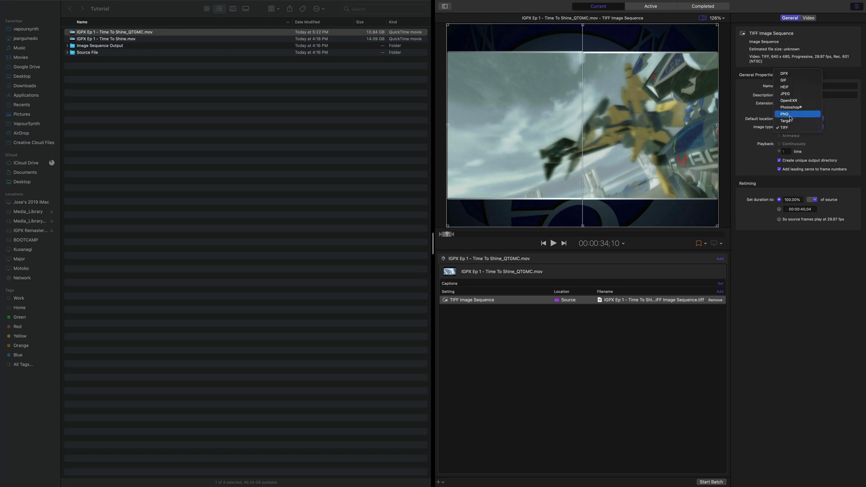
click(791, 115)
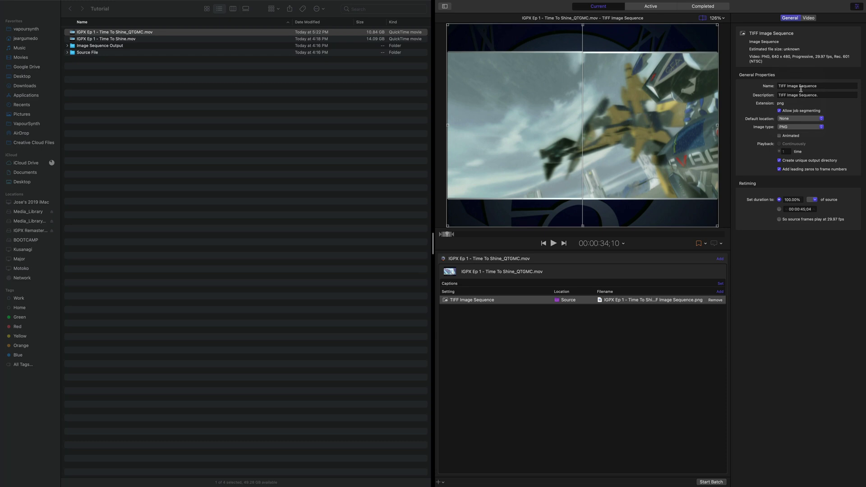
click(809, 19)
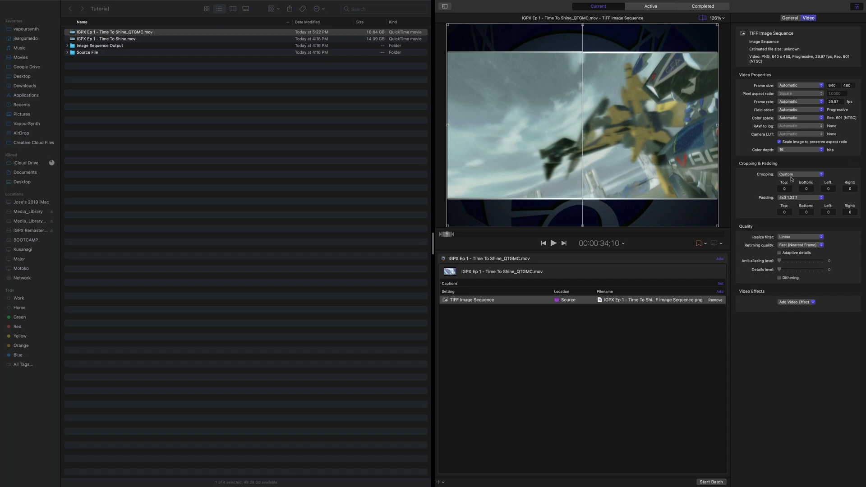
- Switch the PNG output's colour depth to 8 bits, then back to 16 bits
click(799, 150)
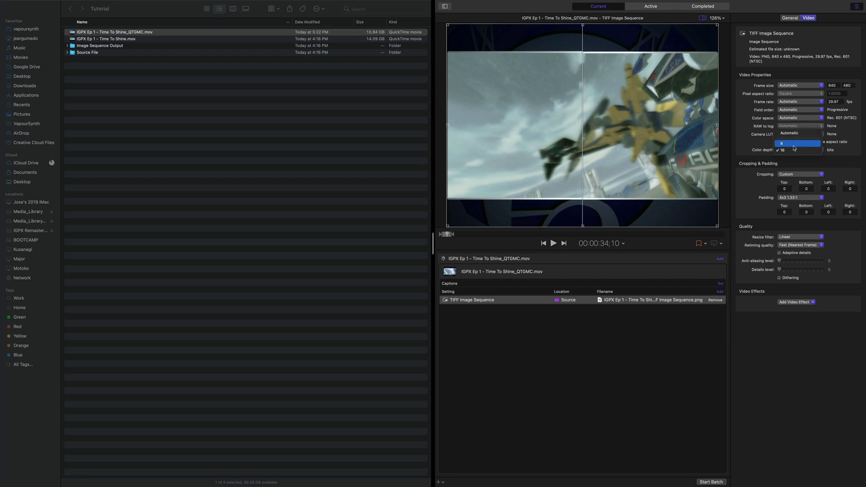
click(800, 142)
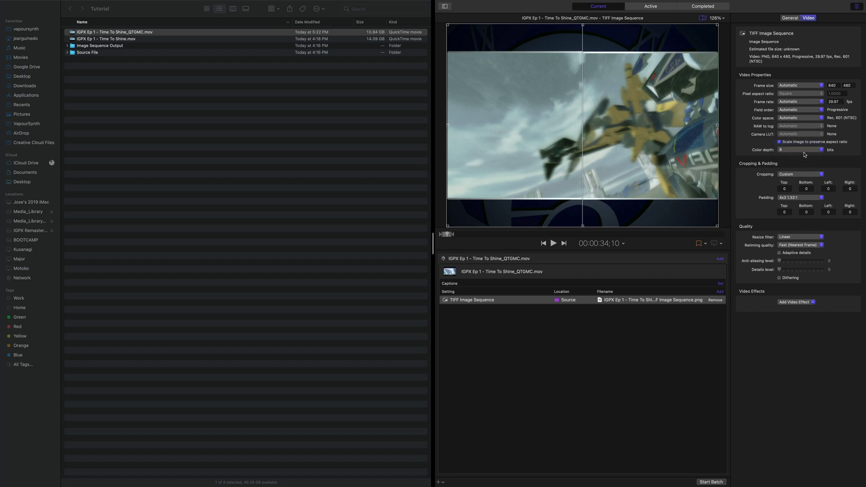
click(804, 151)
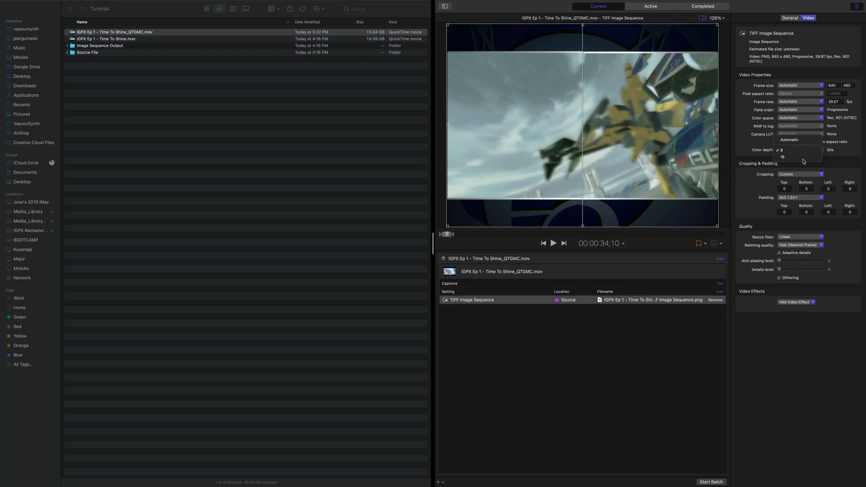
click(801, 158)
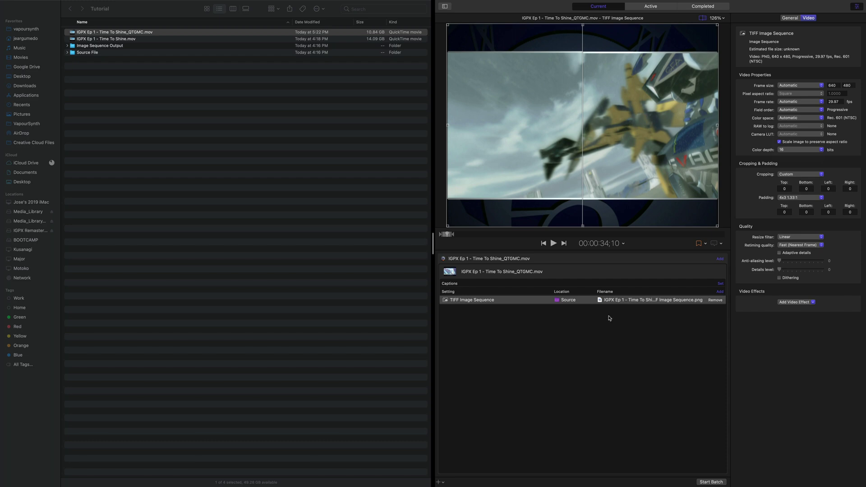
- Start the batch and briefly check the PNG frames folder in Finder
click(709, 482)
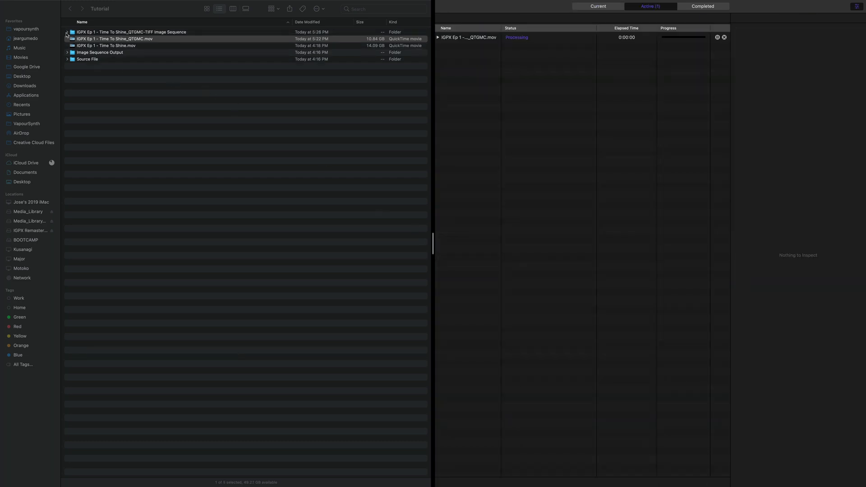
click(67, 33)
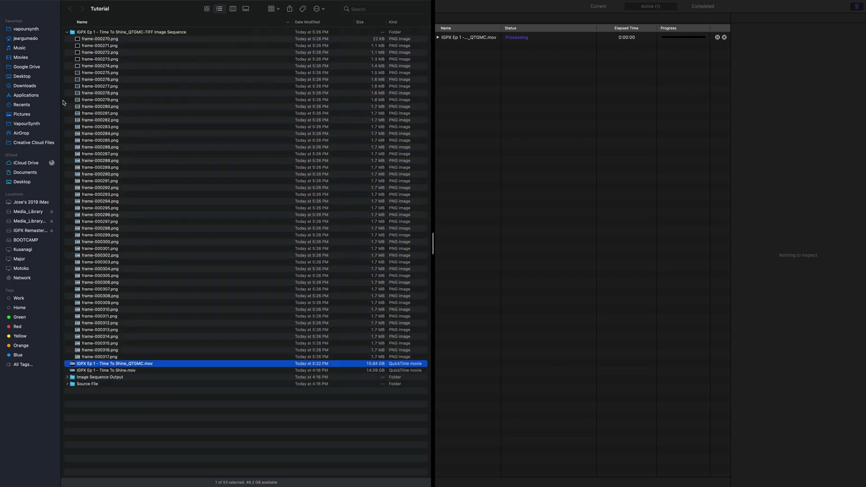
click(67, 32)
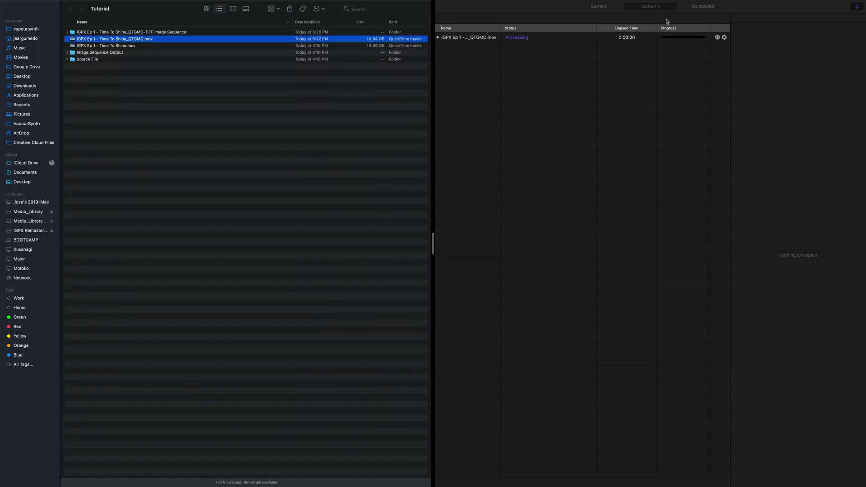
- In Compressor's Active queue, expand the running job down to its PNG sequence task
click(695, 10)
click(694, 10)
click(662, 8)
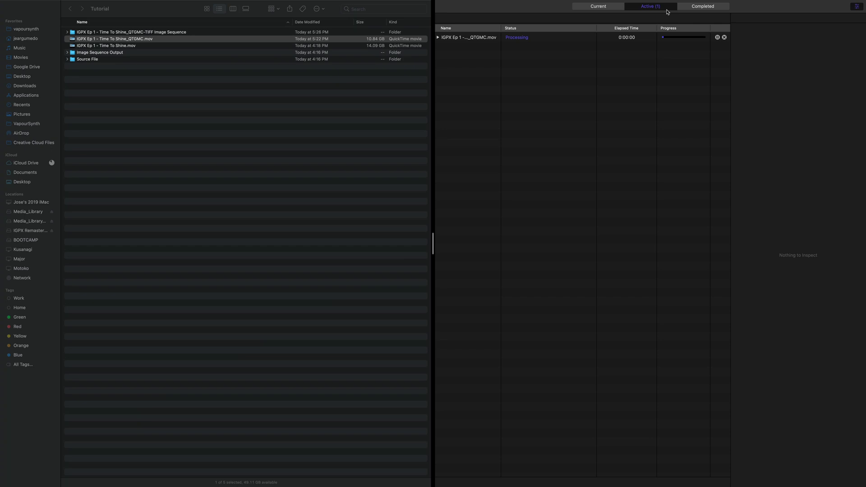
click(438, 38)
click(442, 47)
click(446, 55)
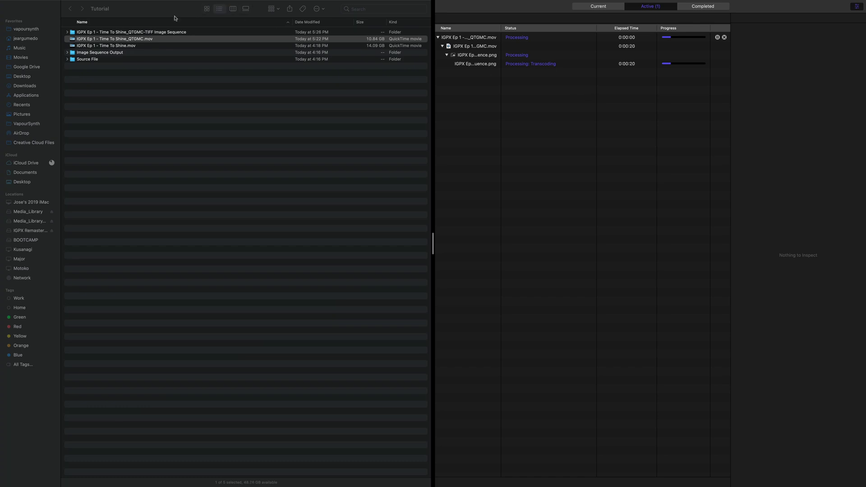
- Expand the image sequence folder in Finder and Quick Look frame-000317
click(75, 36)
click(75, 33)
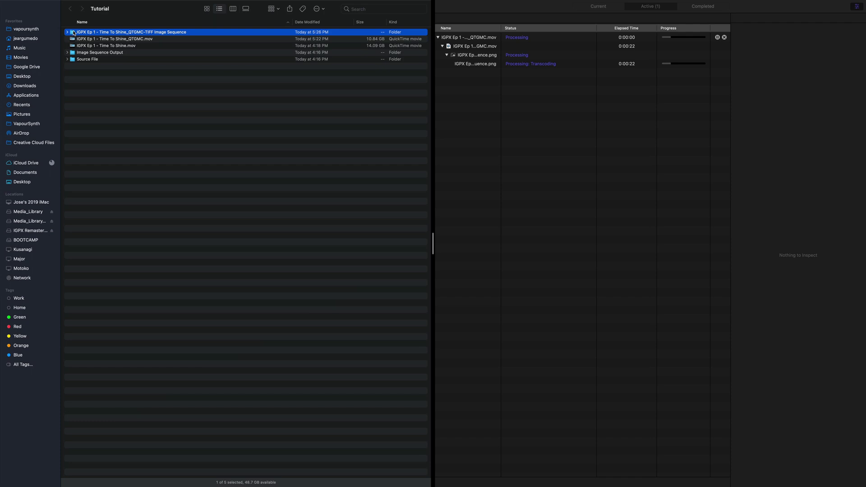
click(67, 33)
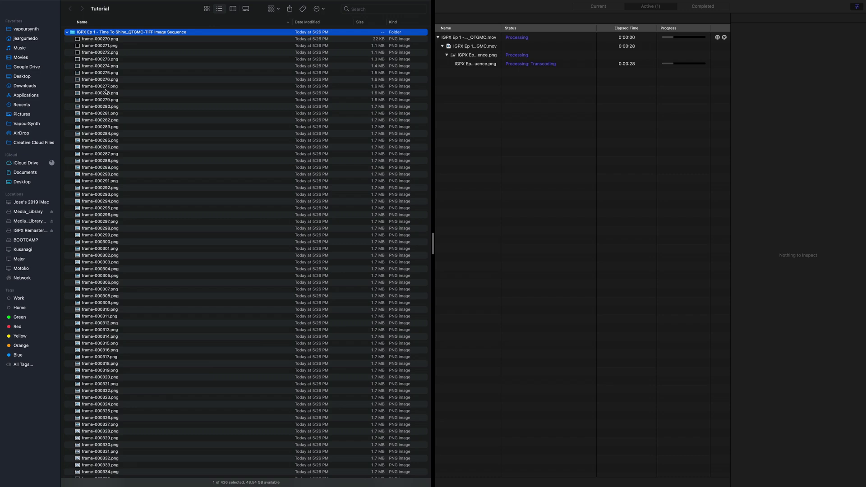
click(98, 59)
click(114, 127)
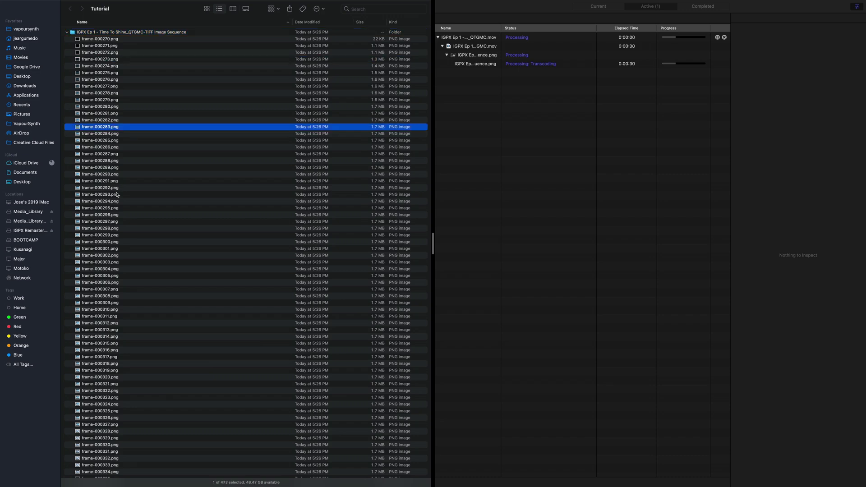
scroll(116, 194, down, 5)
click(109, 253)
key(space)
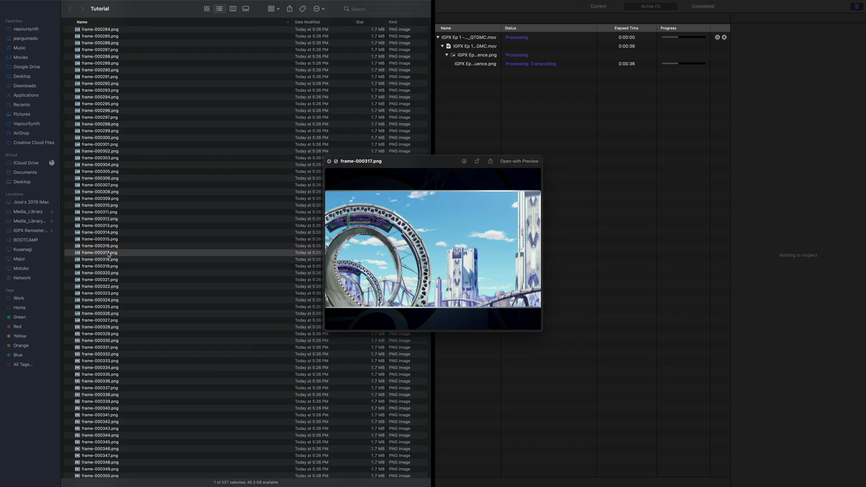
key(space)
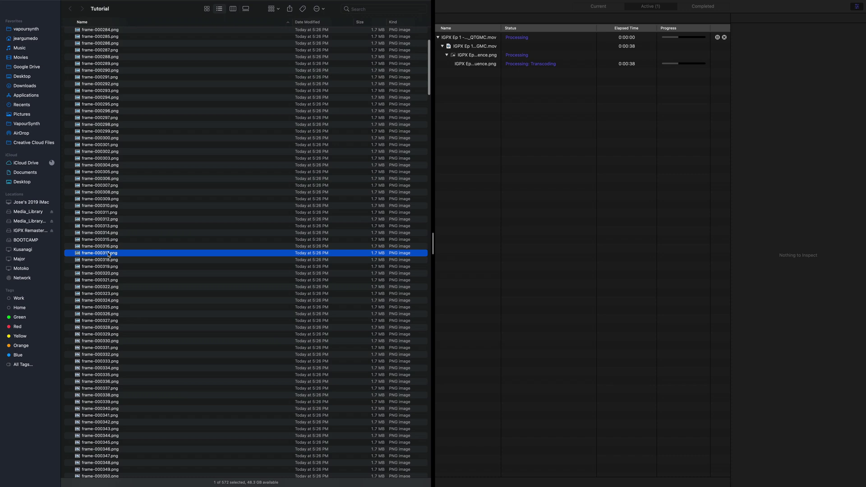
- Quick Look frame-000296, then close the preview with the frame list showing
scroll(108, 254, up, 5)
click(107, 216)
key(space)
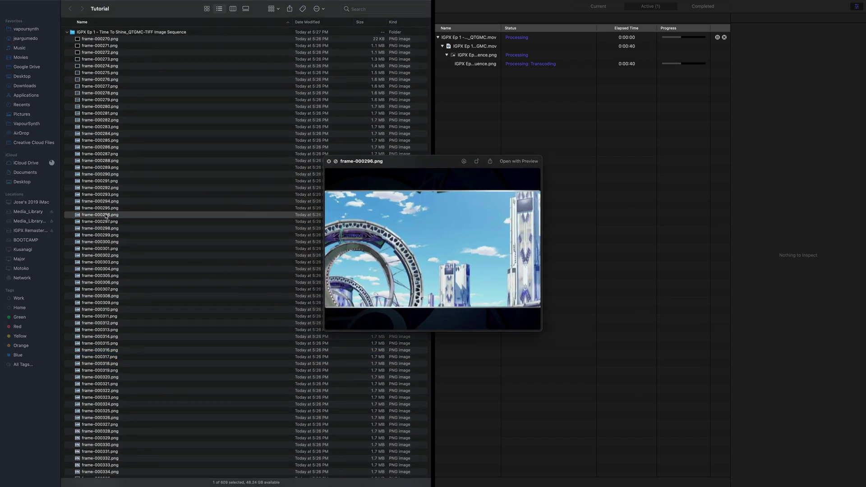
key(space)
scroll(110, 222, down, 5)
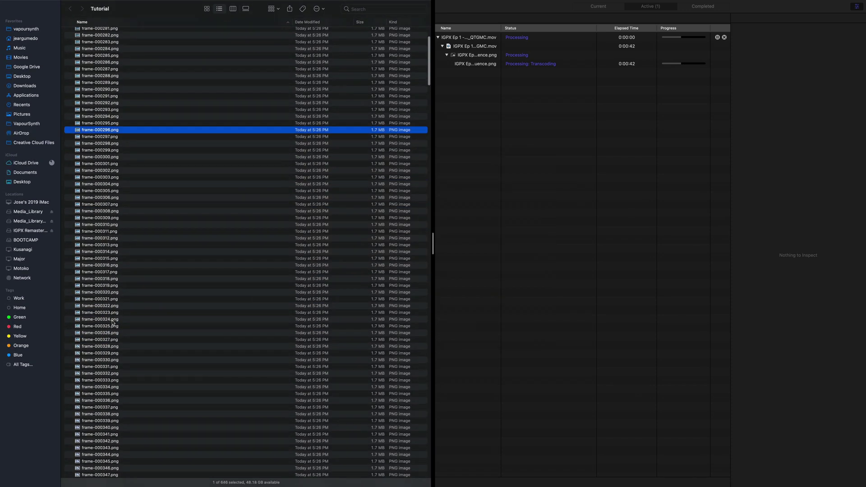
scroll(113, 323, up, 5)
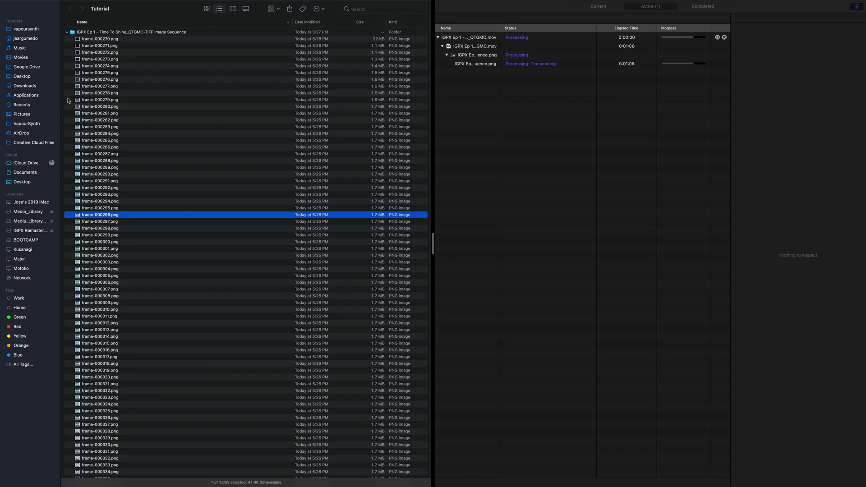
- Collapse the image sequence folder so the Tutorial folder shows its five items
click(67, 32)
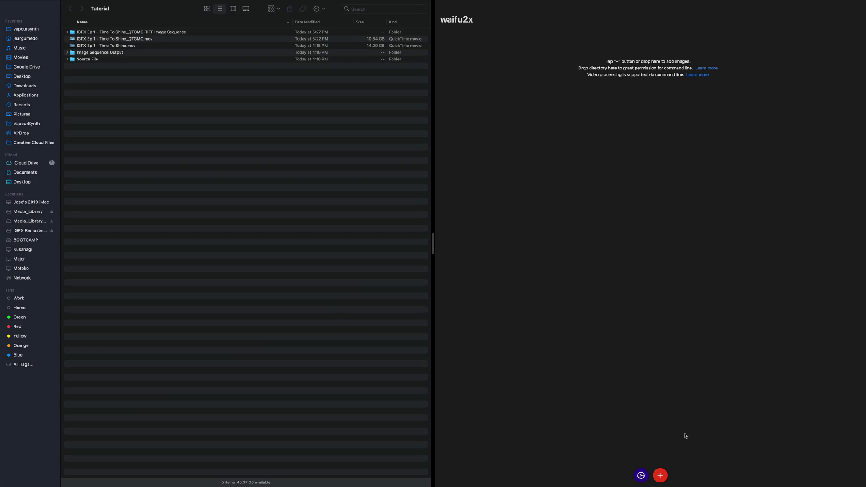
click(660, 477)
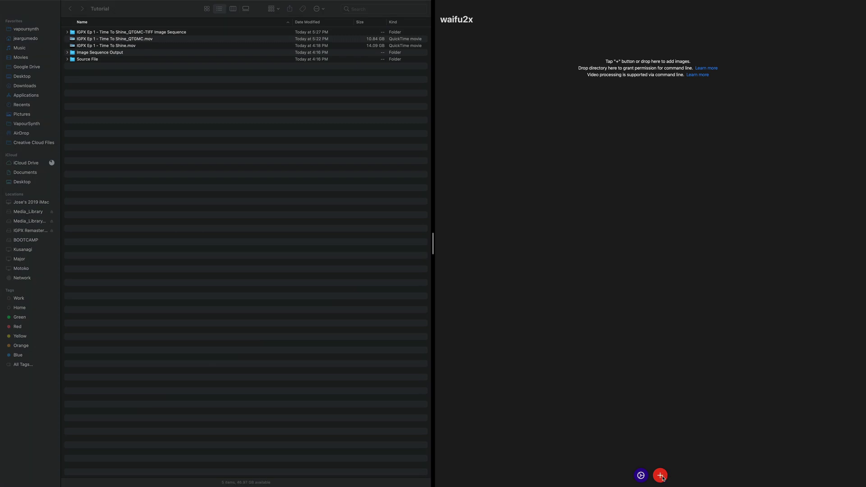
click(662, 477)
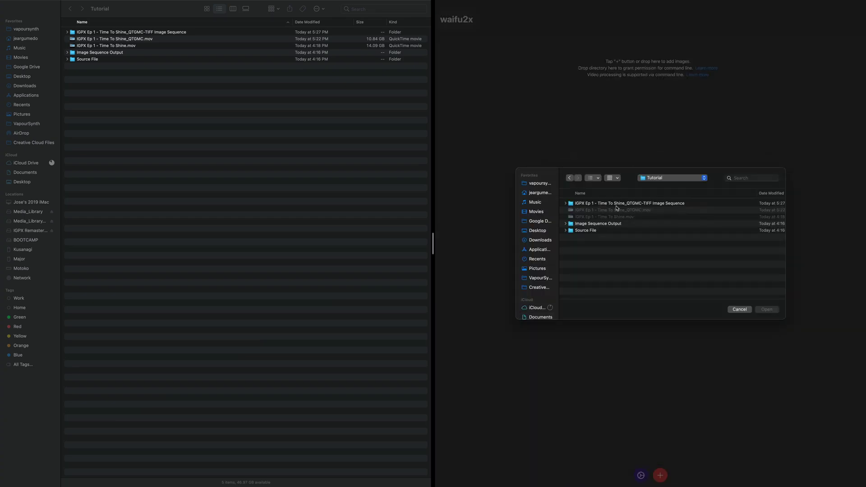
click(567, 204)
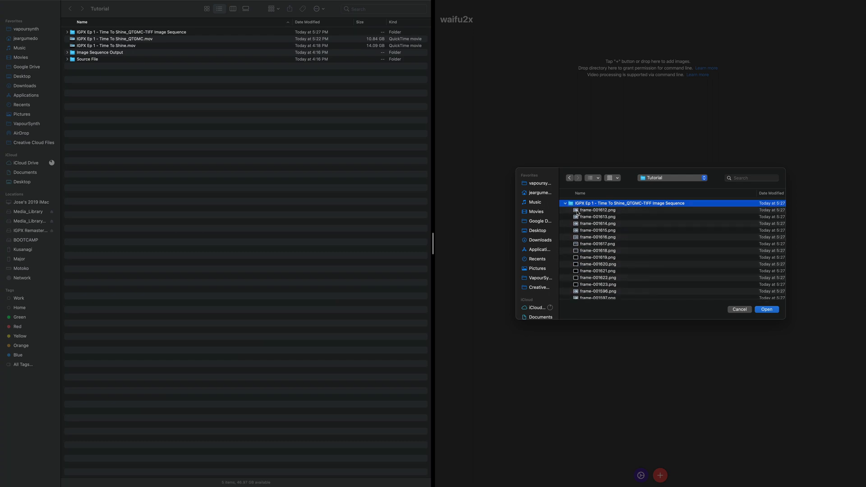
scroll(597, 230, down, 10)
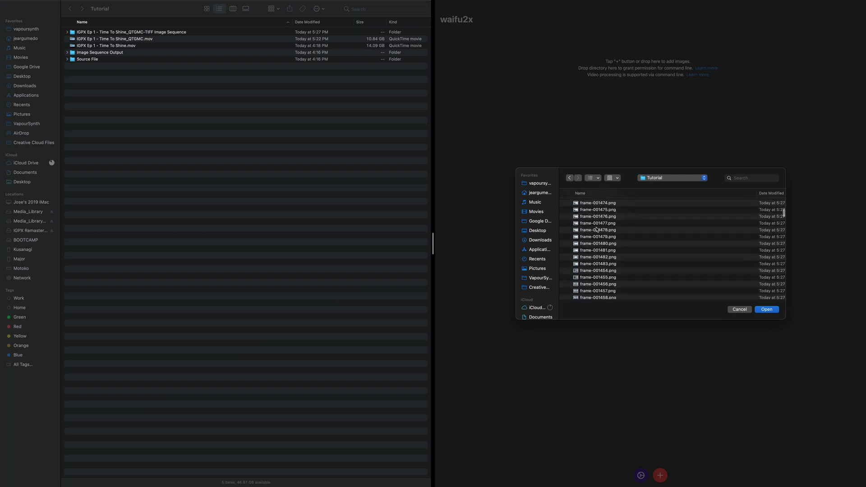
scroll(597, 230, down, 15)
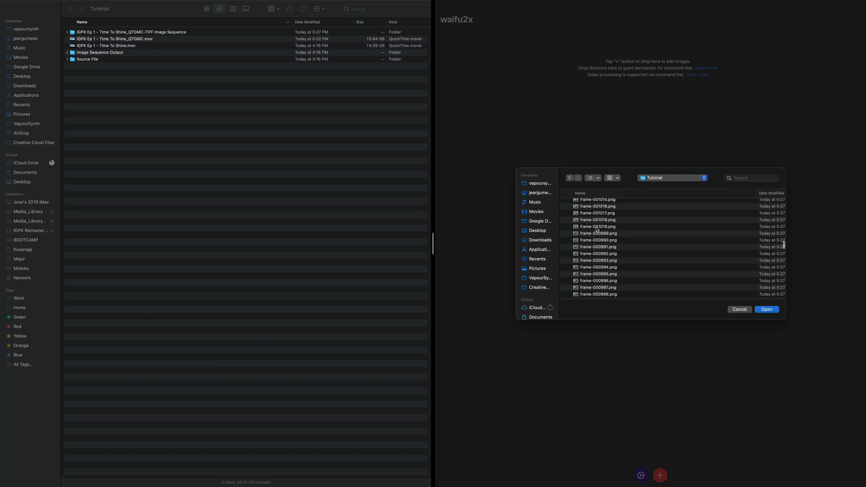
scroll(597, 230, down, 15)
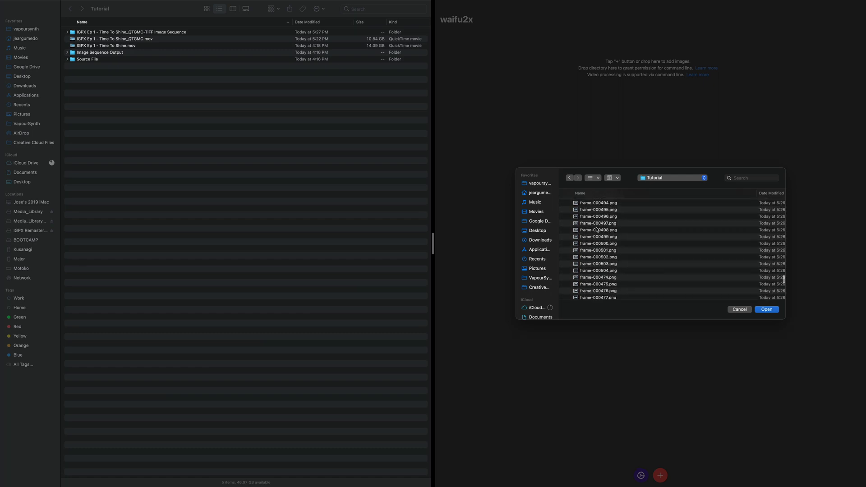
scroll(597, 231, down, 15)
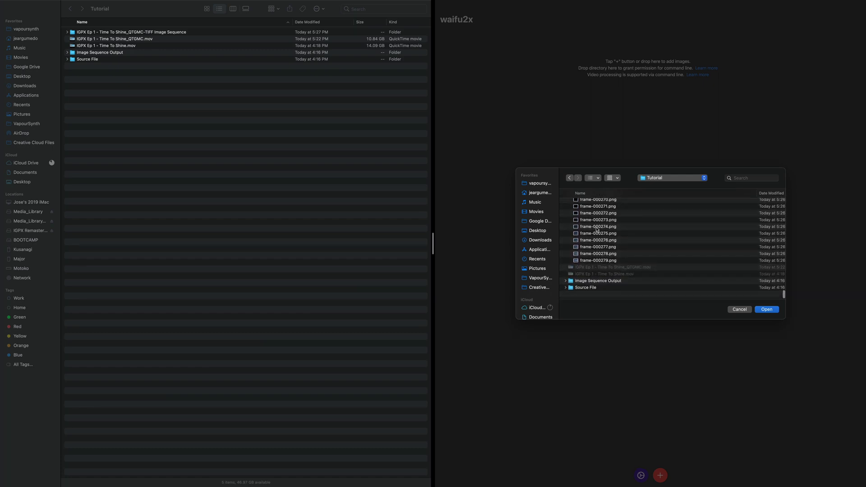
key(super+a)
scroll(633, 259, up, 5)
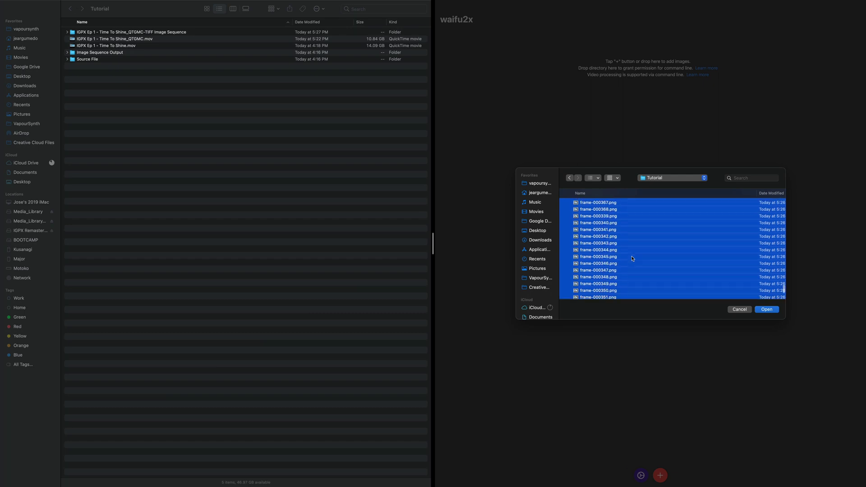
scroll(632, 259, up, 15)
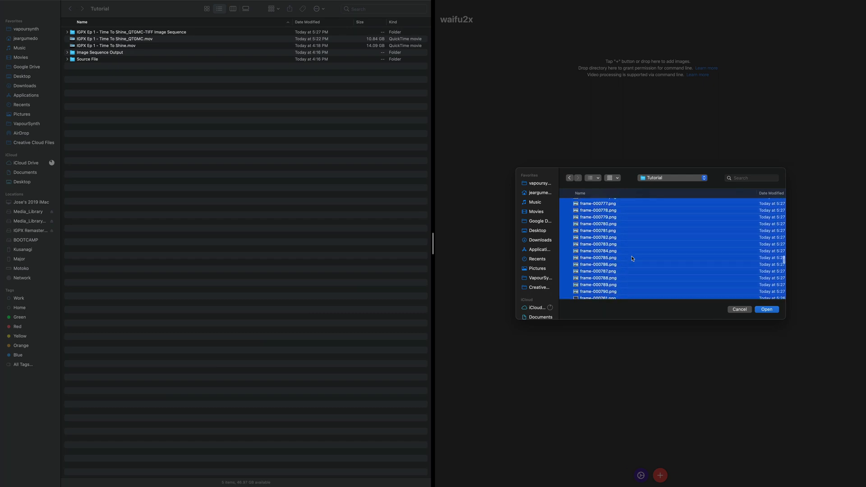
scroll(632, 258, up, 15)
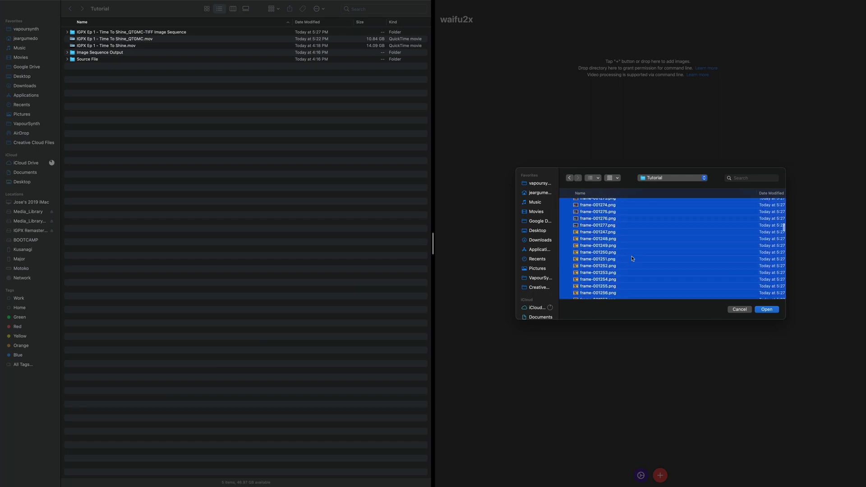
click(740, 310)
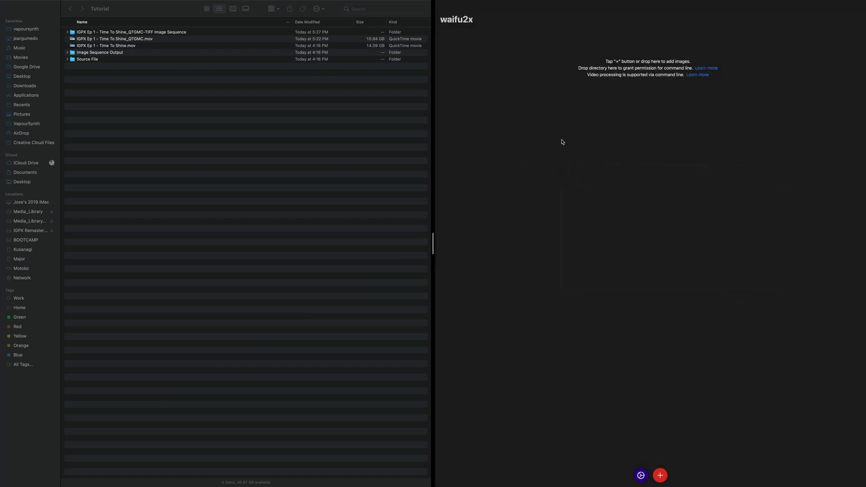
- Open waifu2x Preferences from the gear menu and turn on Advanced Show
click(642, 474)
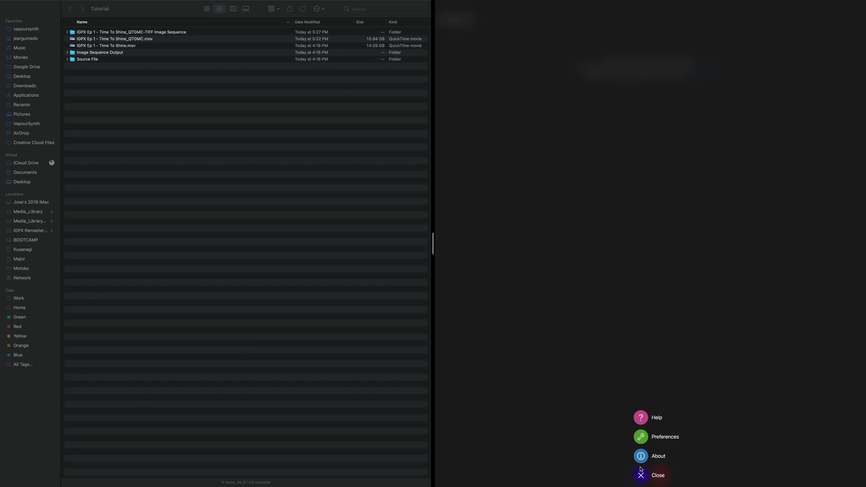
click(641, 437)
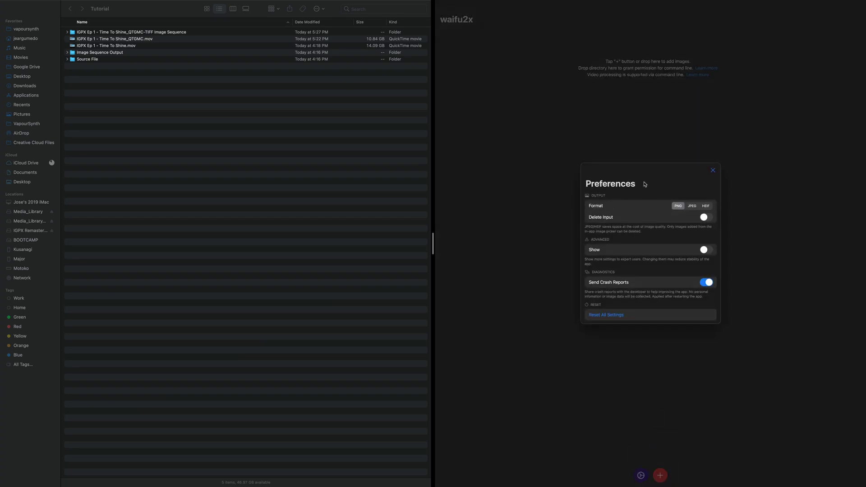
scroll(645, 194, down, 2)
scroll(644, 194, up, 2)
click(705, 250)
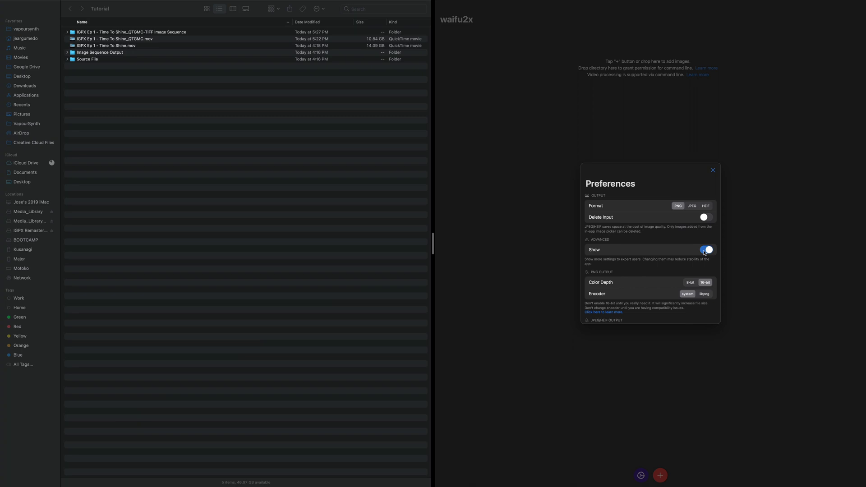
- Toggle the SRCNN backend between Core ML and MPSCNN, leaving it on MPSCNN
scroll(670, 250, down, 3)
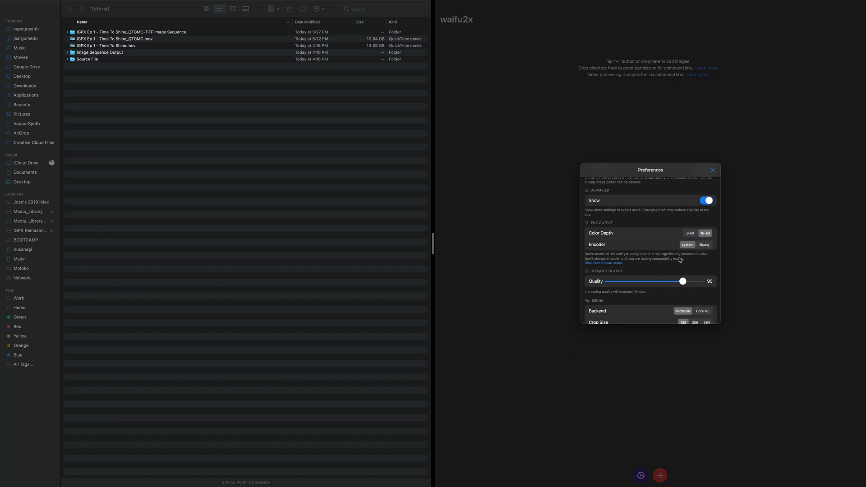
scroll(664, 260, down, 3)
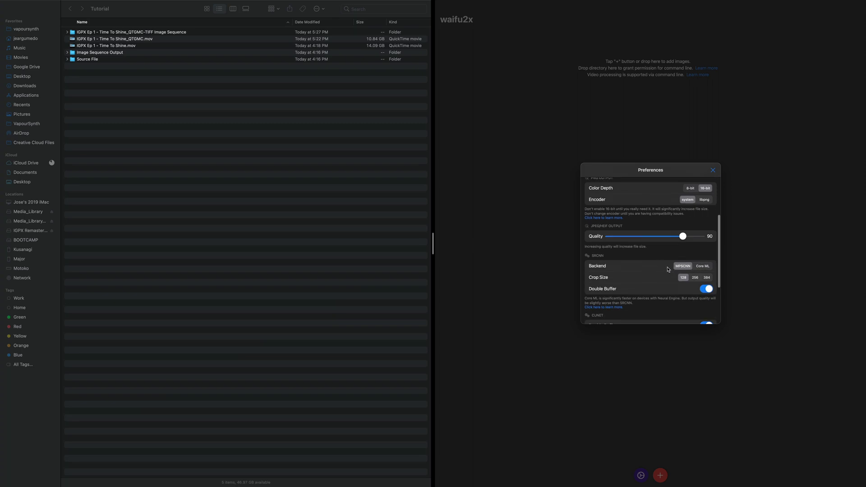
click(700, 268)
click(686, 234)
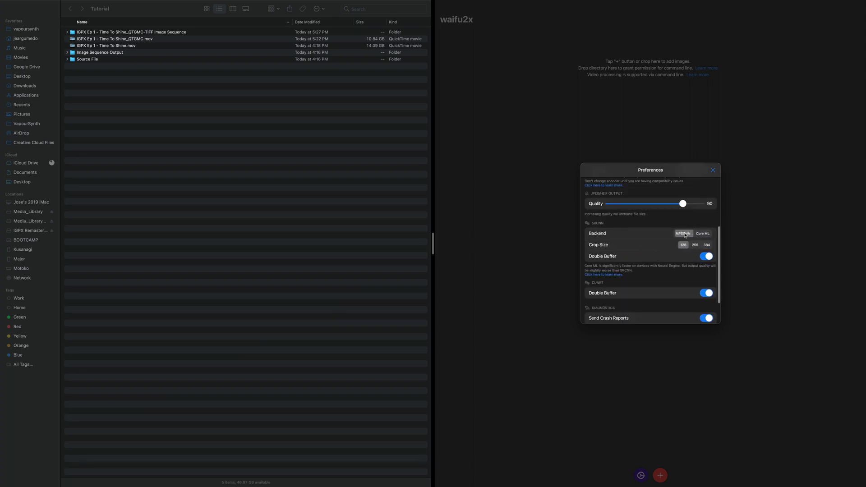
click(702, 236)
click(687, 234)
- Scroll back through the advanced settings and close the Preferences dialog
scroll(664, 265, down, 2)
scroll(664, 267, up, 5)
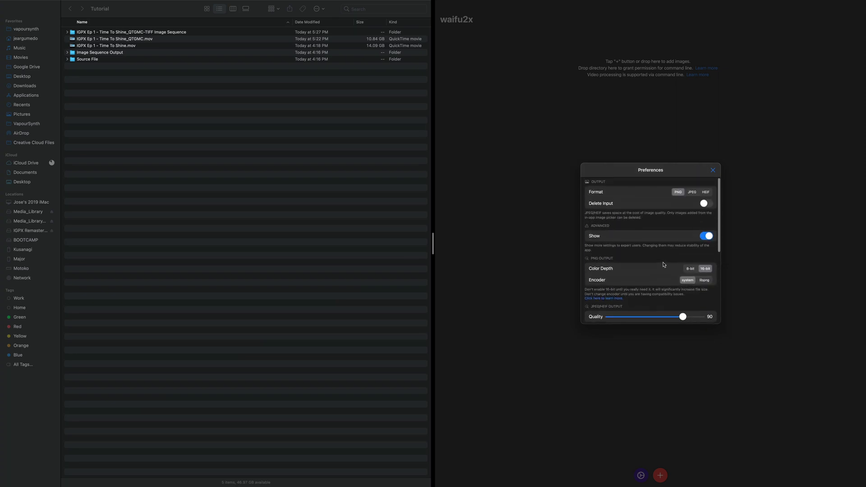
scroll(663, 270, down, 8)
scroll(646, 244, up, 4)
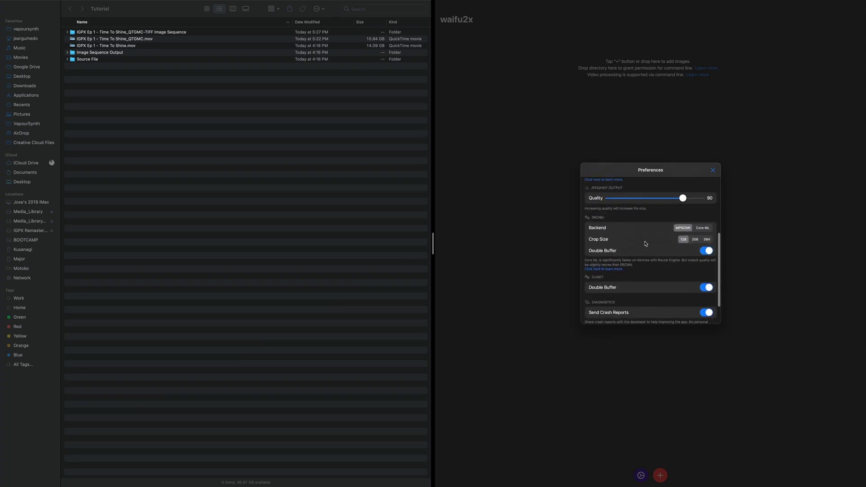
scroll(646, 244, up, 3)
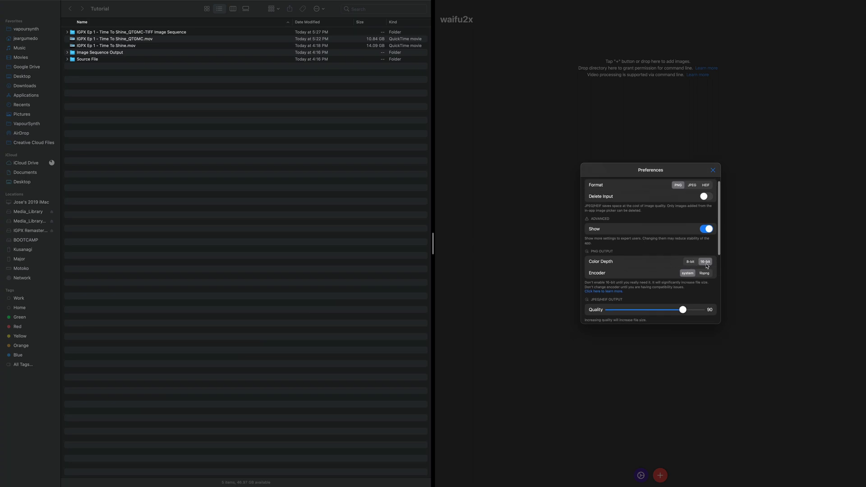
click(713, 172)
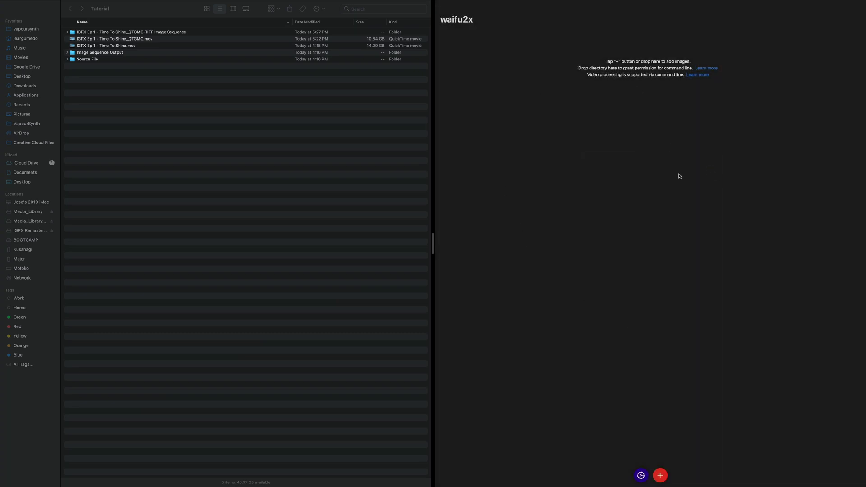
- Add images from the file picker, selecting every frame PNG in the Tutorial folder (1354 files)
click(659, 476)
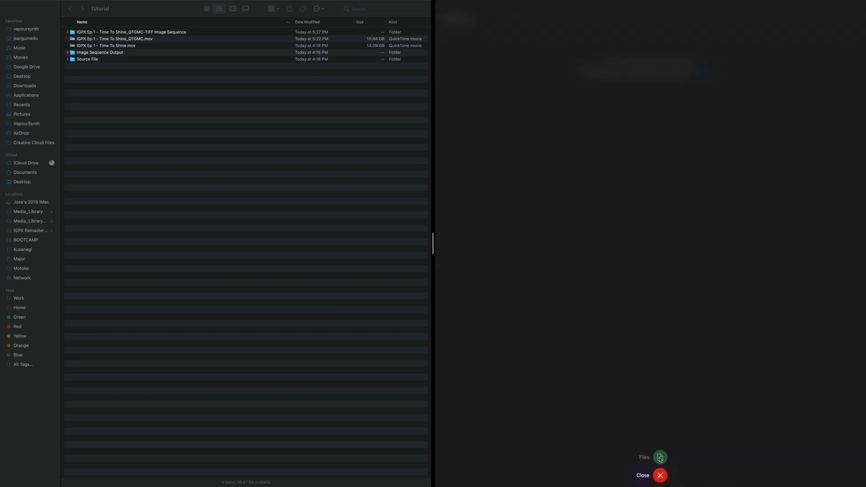
click(660, 458)
click(605, 210)
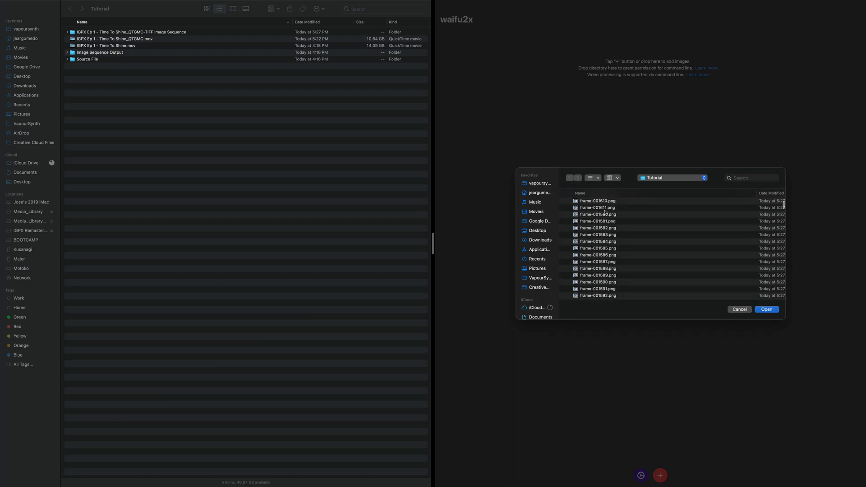
scroll(605, 211, down, 10)
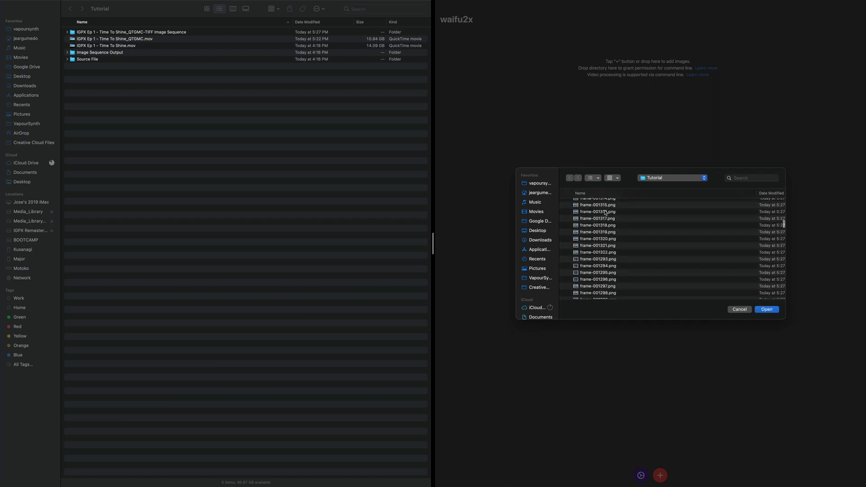
scroll(605, 213, down, 10)
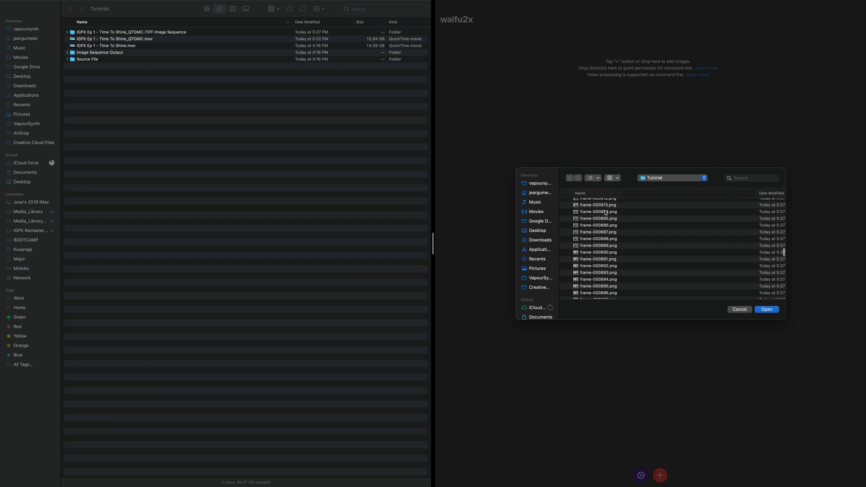
scroll(605, 212, down, 10)
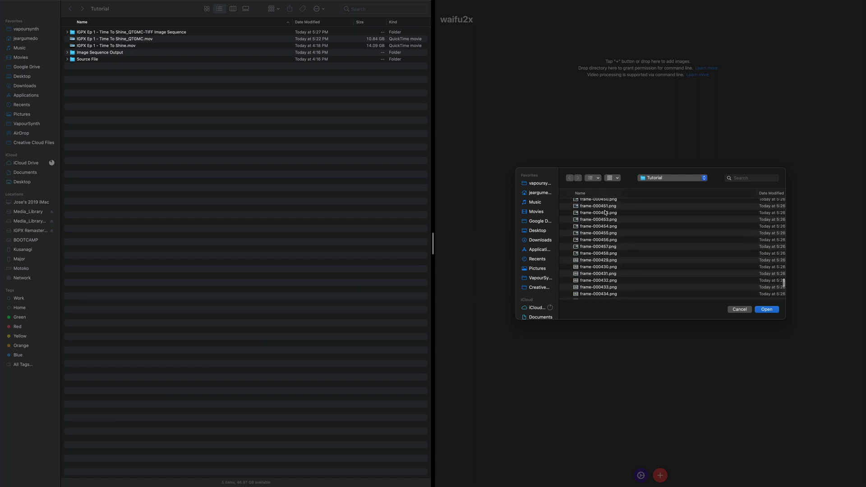
scroll(605, 212, down, 10)
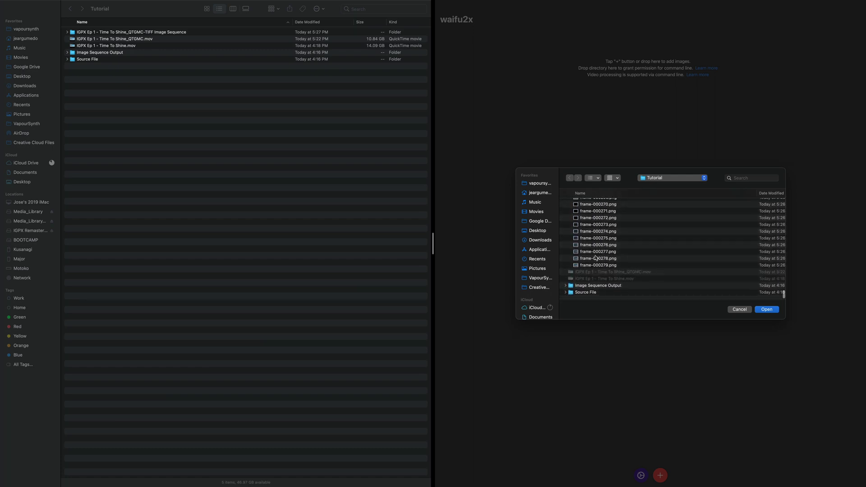
key(super+a)
click(772, 311)
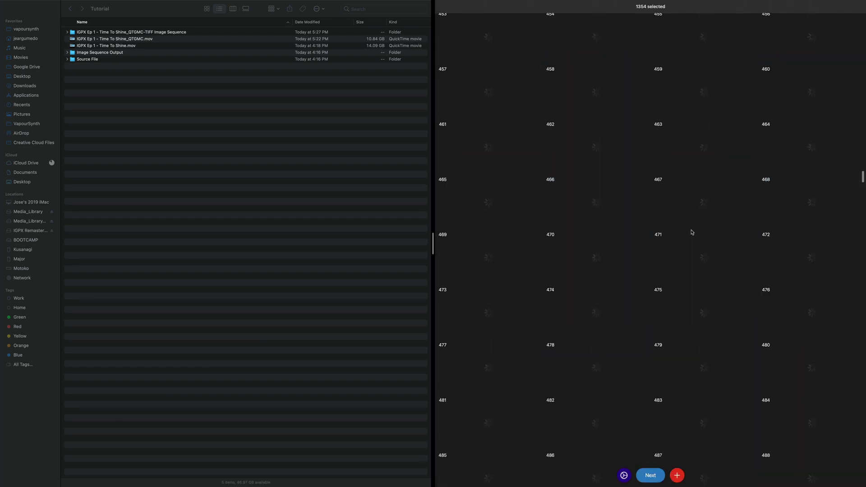
scroll(692, 232, down, 15)
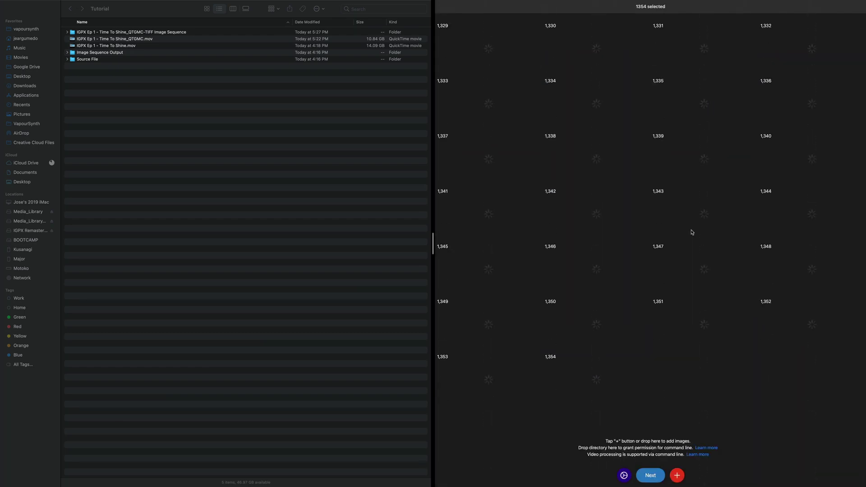
scroll(730, 344, up, 10)
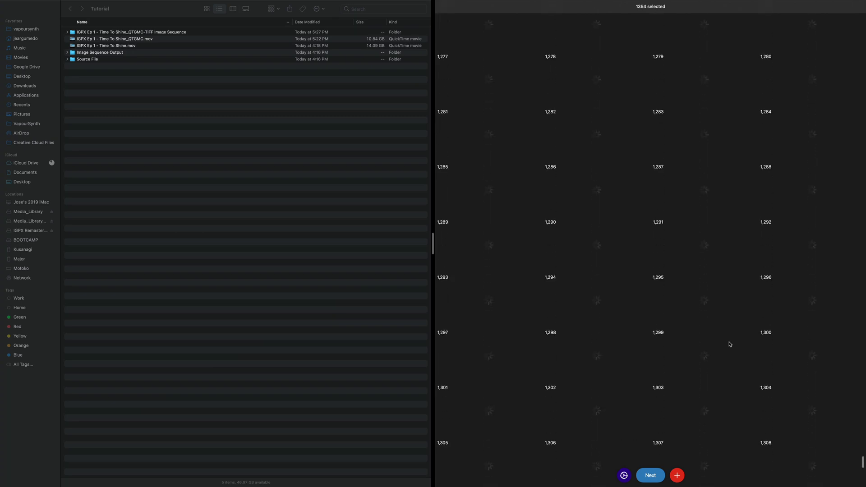
scroll(731, 344, up, 7)
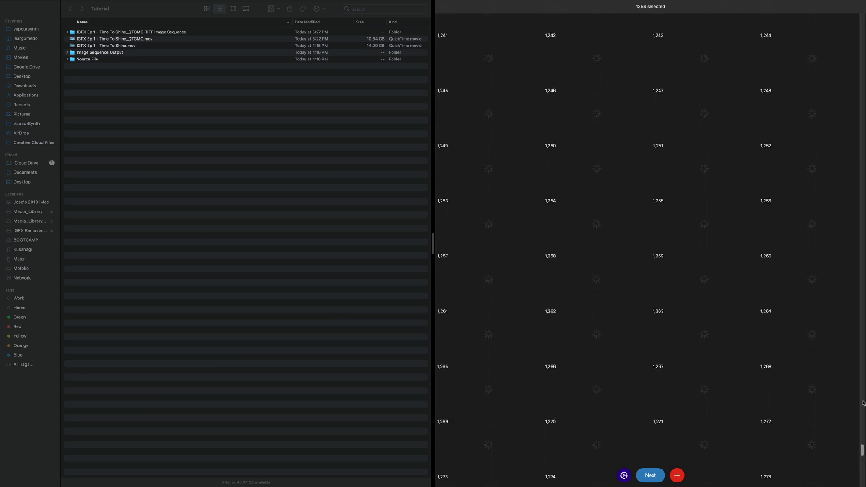
drag(863, 403, 861, 88)
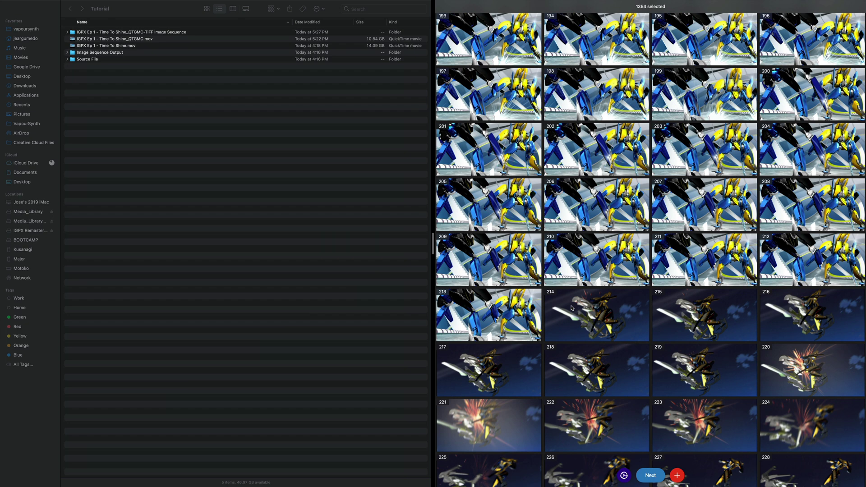
click(67, 32)
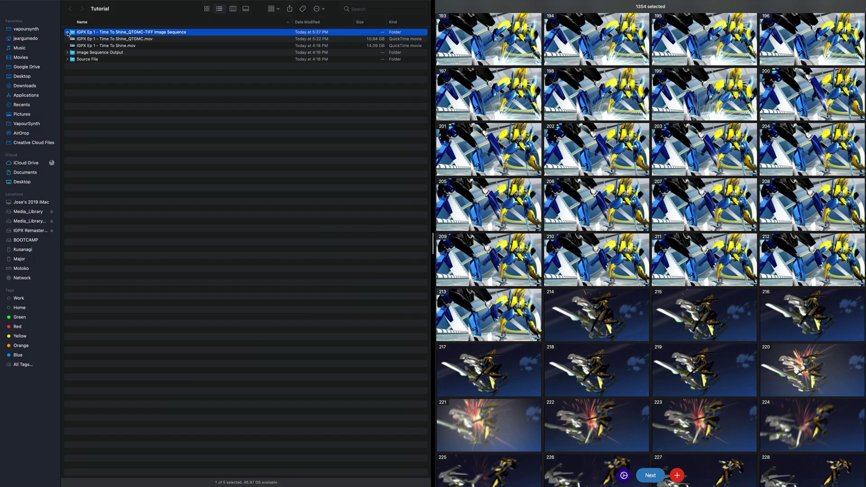
click(104, 46)
click(108, 59)
click(110, 86)
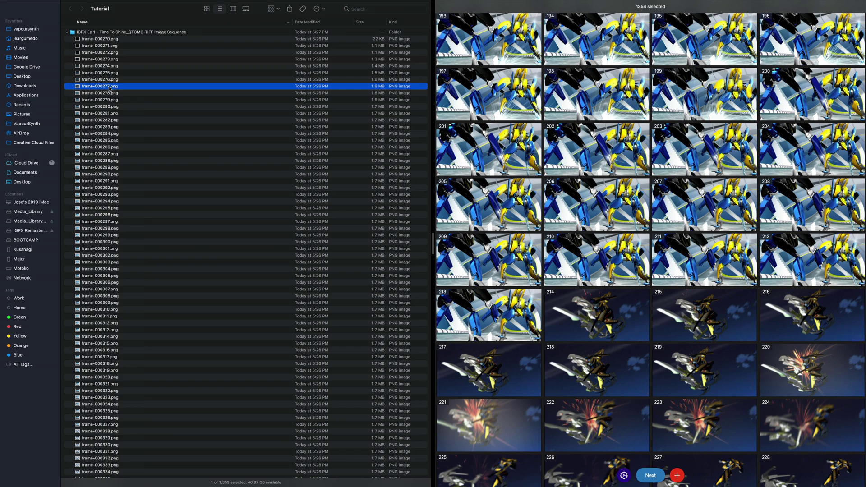
click(109, 114)
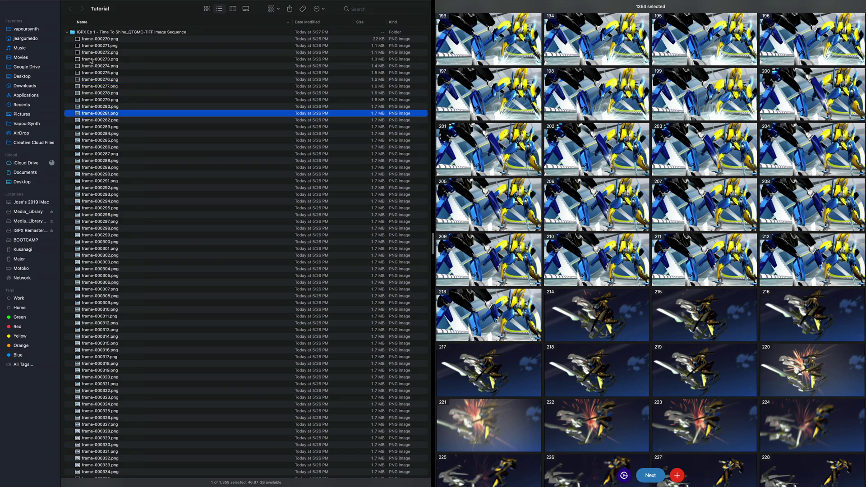
scroll(663, 250, up, 10)
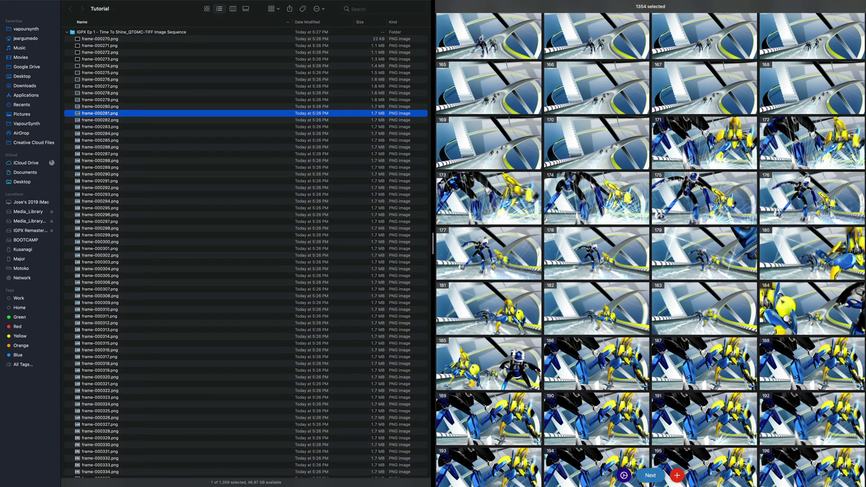
scroll(659, 197, up, 8)
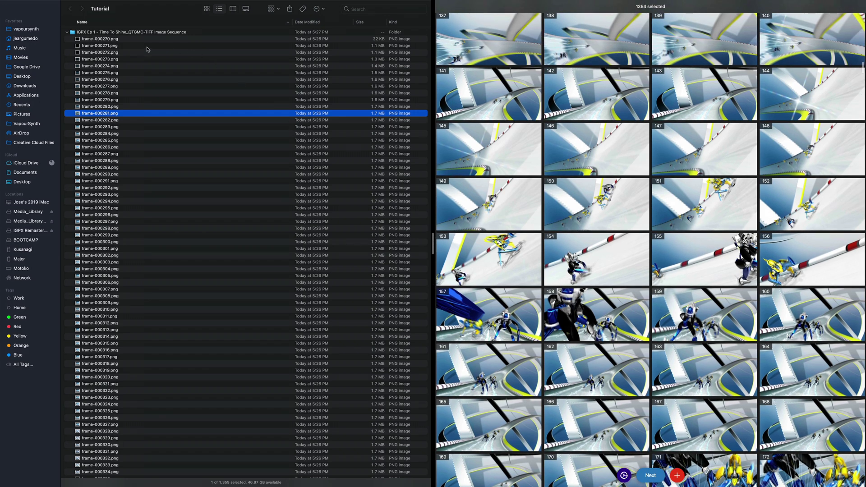
click(67, 32)
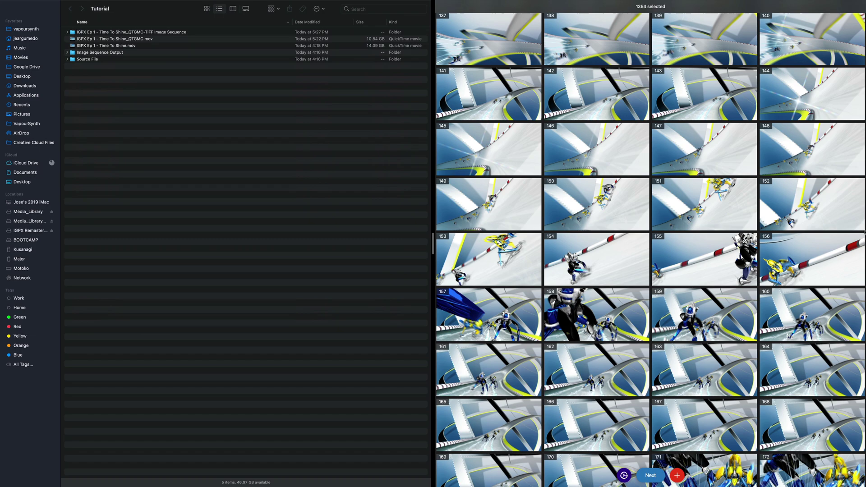
scroll(789, 202, down, 15)
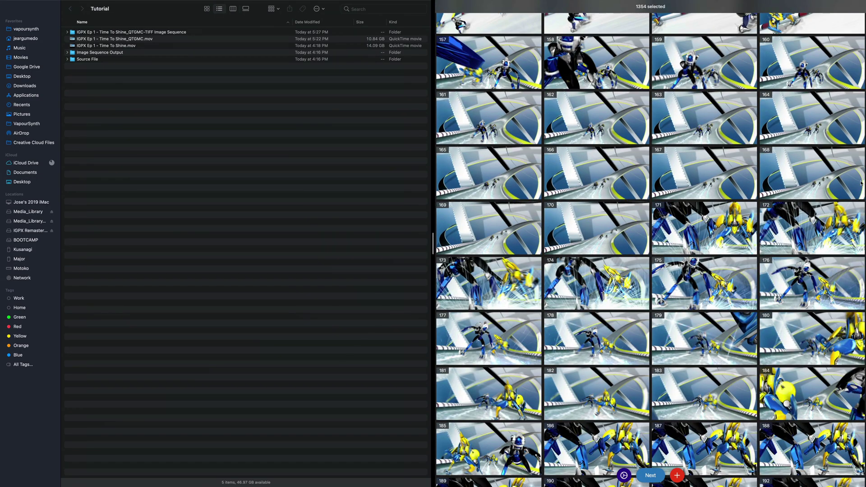
scroll(861, 183, down, 10)
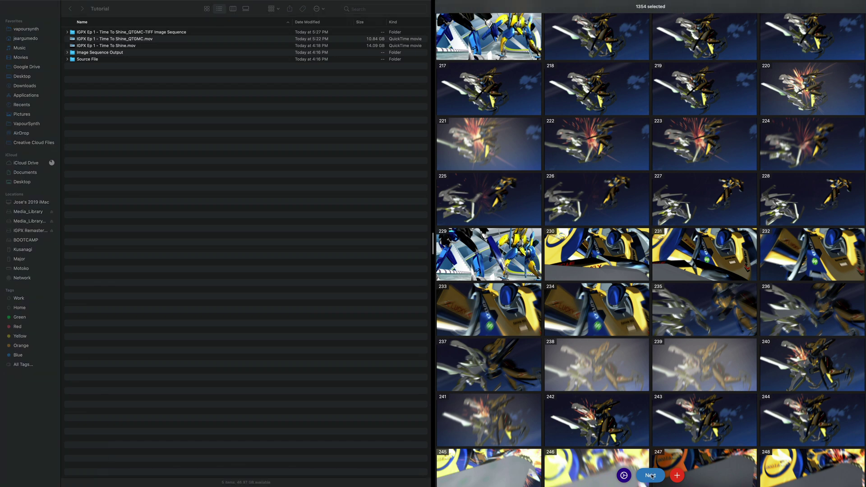
- Open the upscaling settings and compare the SRCNN and CUnet models, keeping CUnet
click(651, 476)
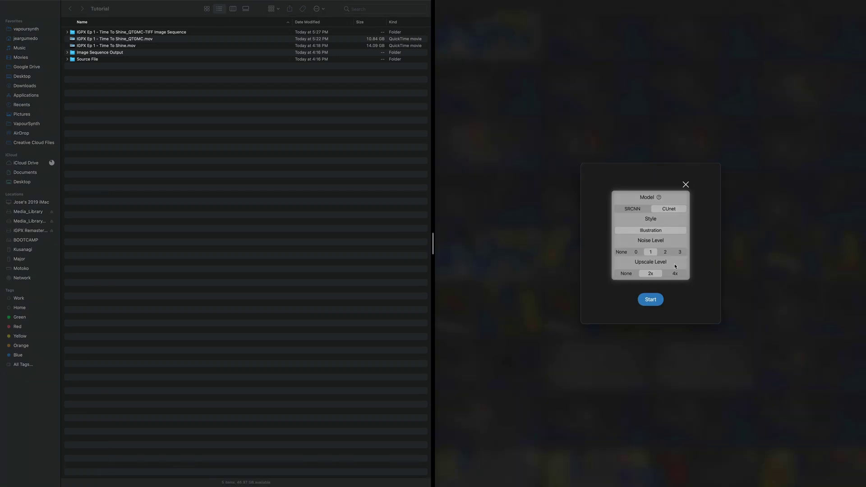
click(643, 209)
click(669, 209)
click(643, 209)
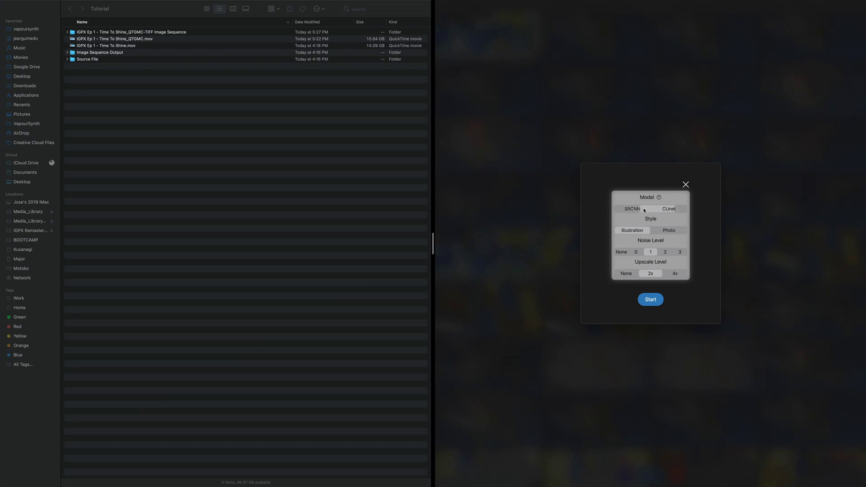
click(673, 208)
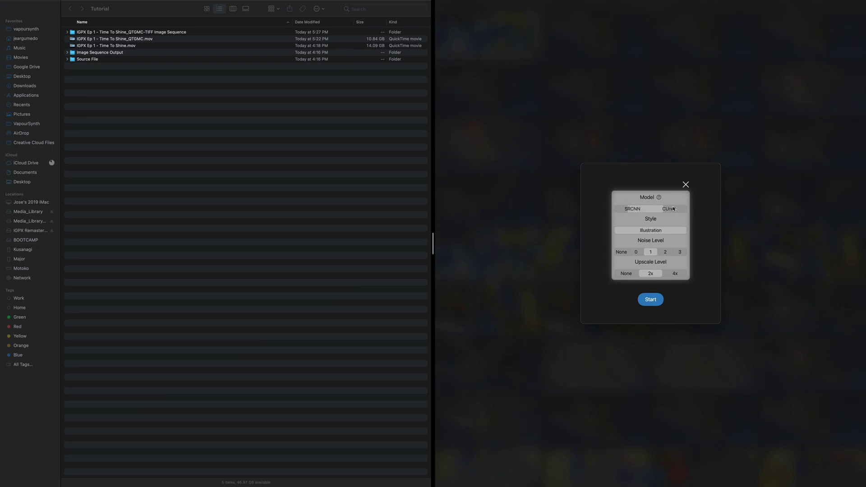
click(645, 211)
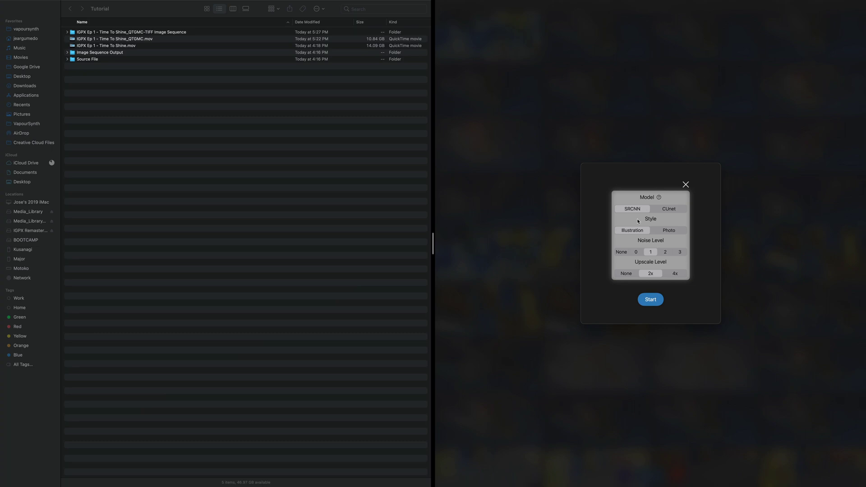
click(666, 211)
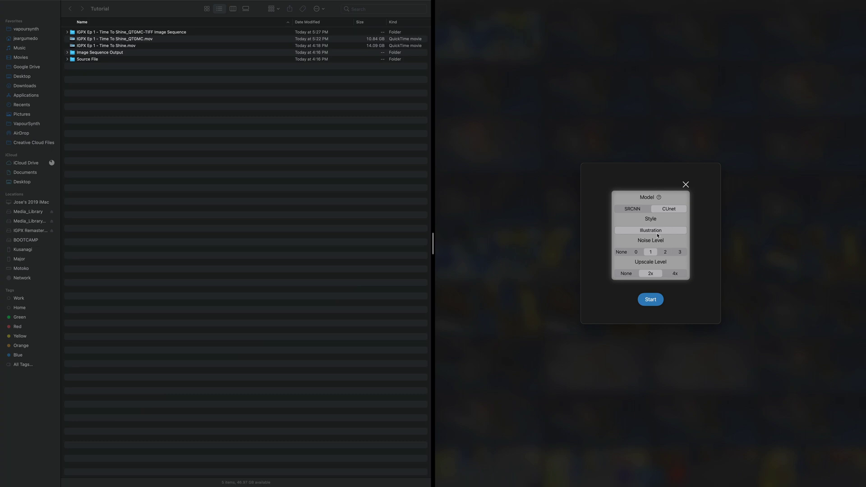
- Try noise 0, 4x and SRCNN, then settle on CUnet, Illustration, noise level 1, 2x upscale
click(637, 253)
click(650, 253)
click(675, 274)
click(656, 274)
click(651, 209)
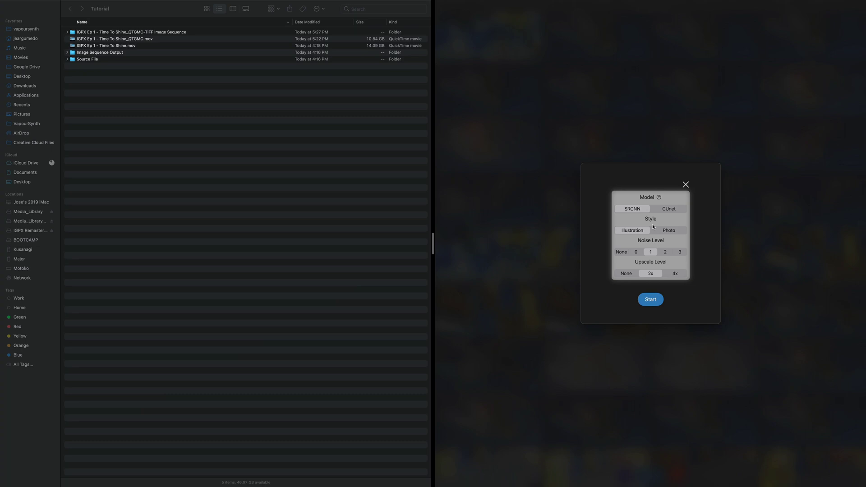
click(664, 210)
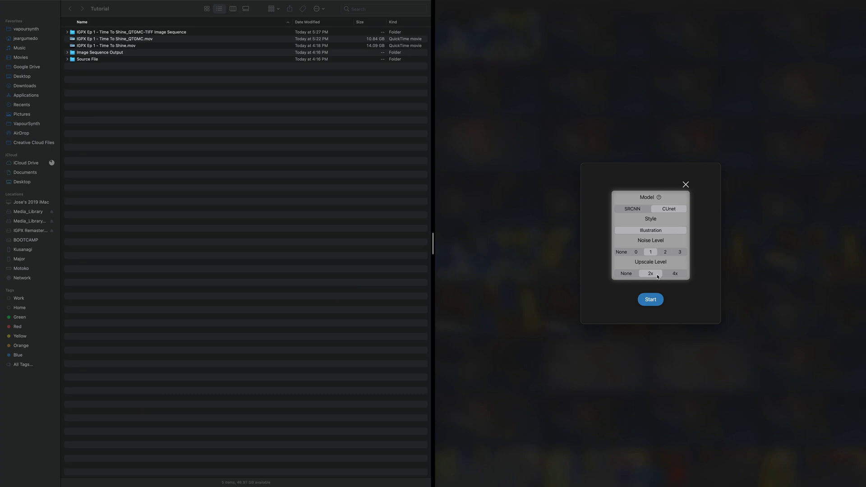
- Start the upscale job, picking Image Sequence Output > Output as the destination folder
click(651, 301)
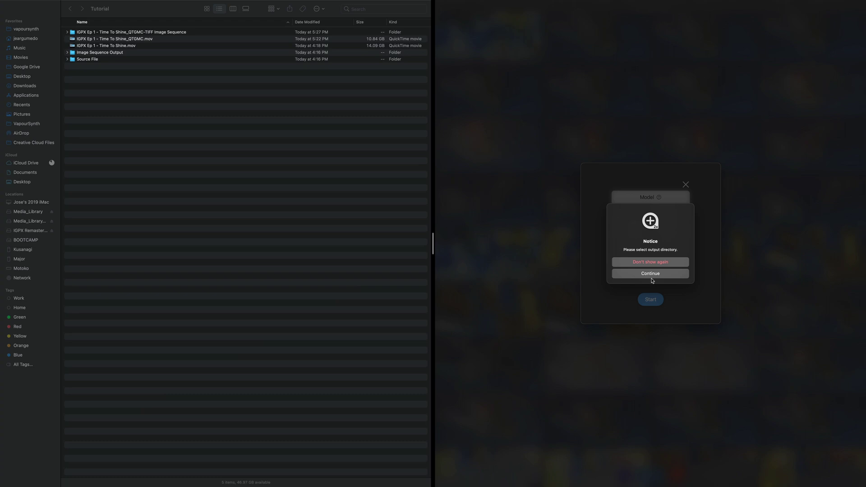
click(658, 274)
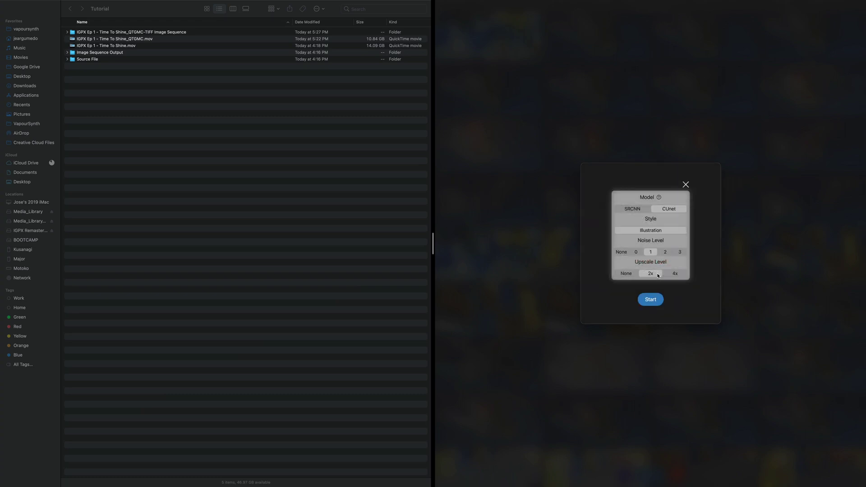
click(565, 203)
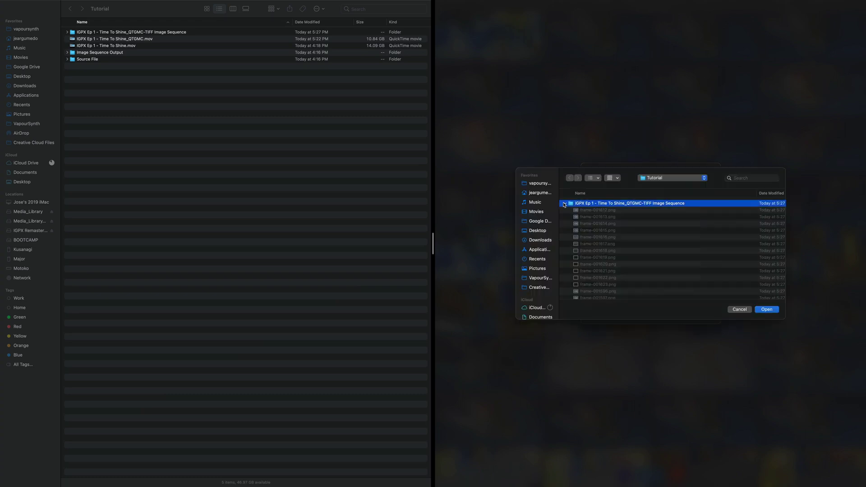
click(575, 224)
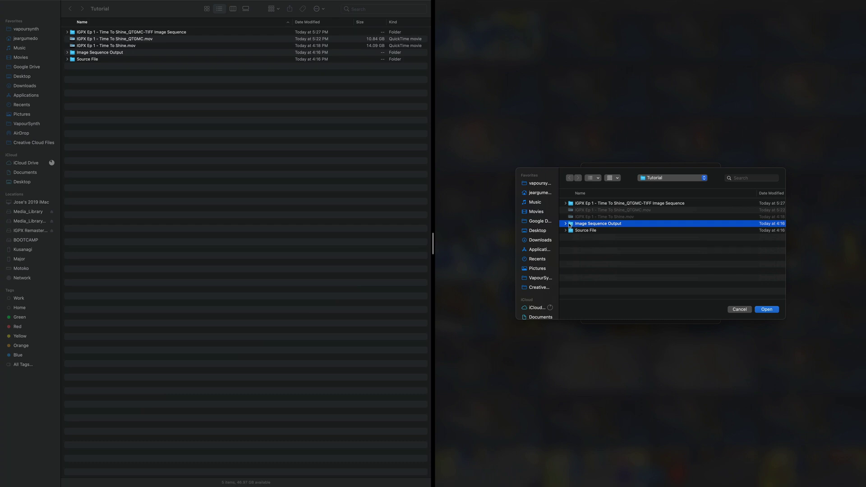
click(567, 224)
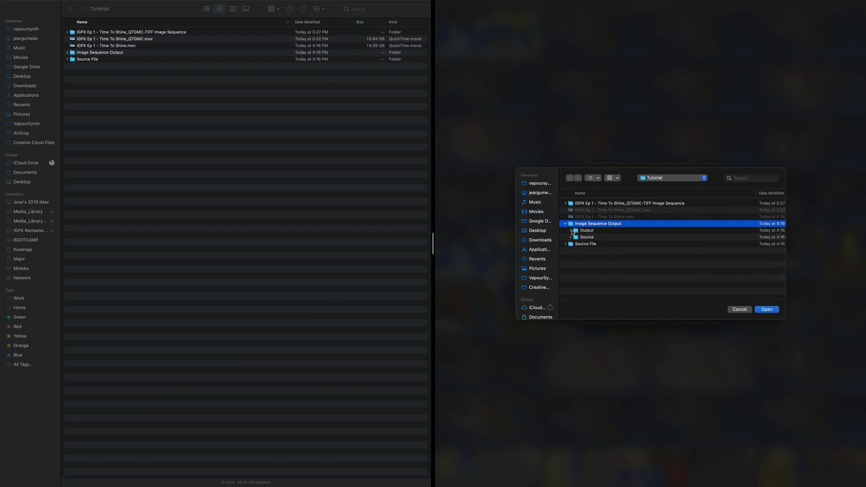
click(583, 231)
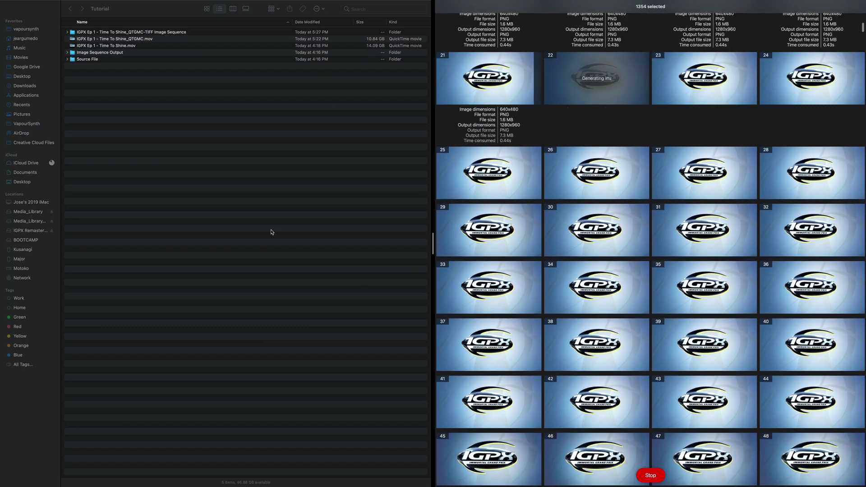
- Expand Image Sequence Output > Output in Finder to check the upscaled PNGs, then collapse it
click(68, 53)
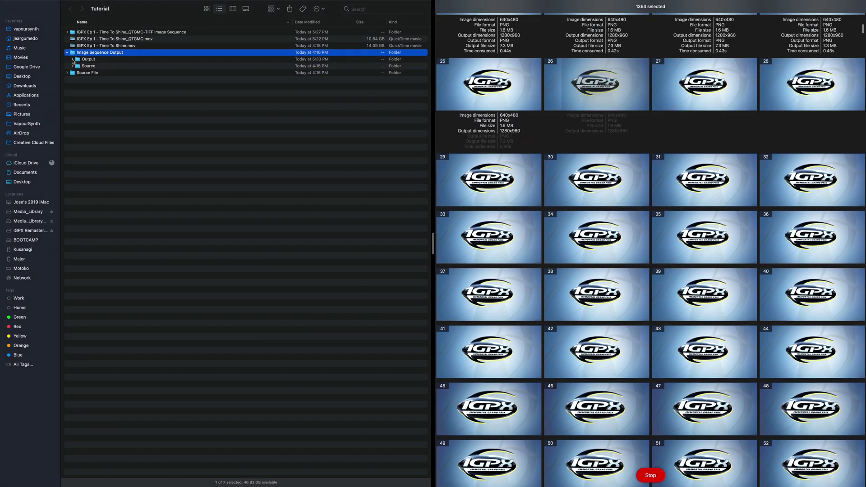
click(73, 60)
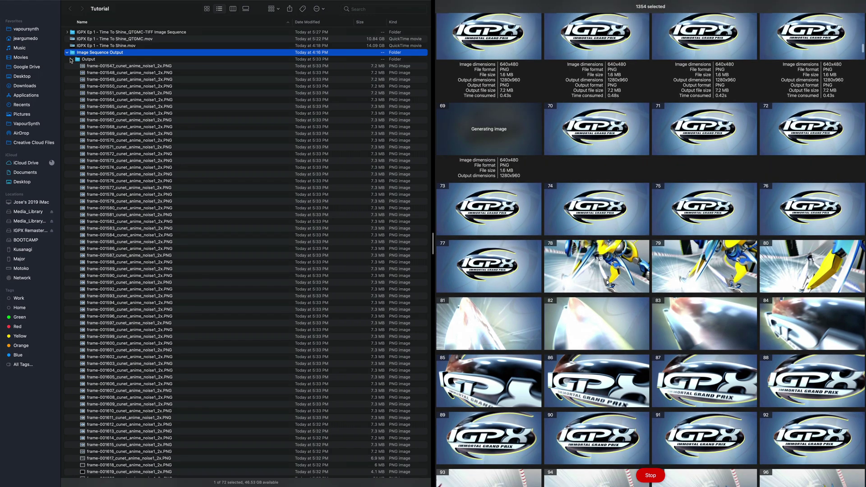
click(72, 59)
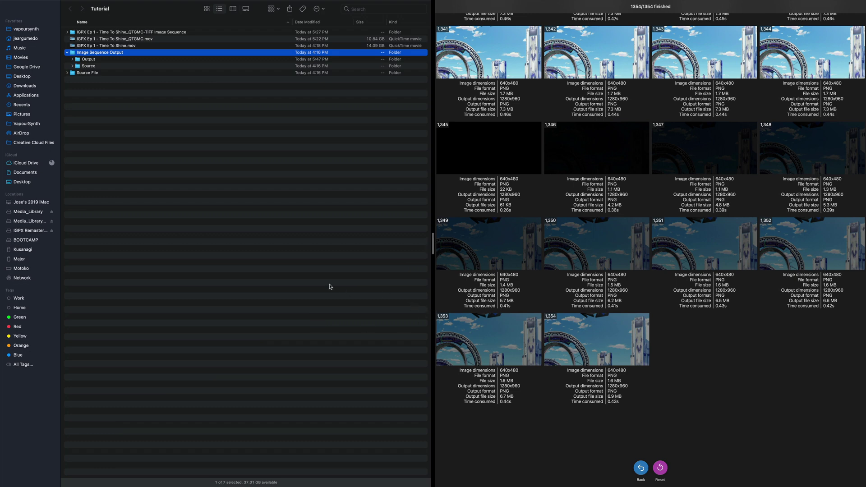
- Quick Look upscaled frames frame-000270 and frame-000342 in the Output folder
click(74, 61)
click(82, 67)
key(space)
key(space)
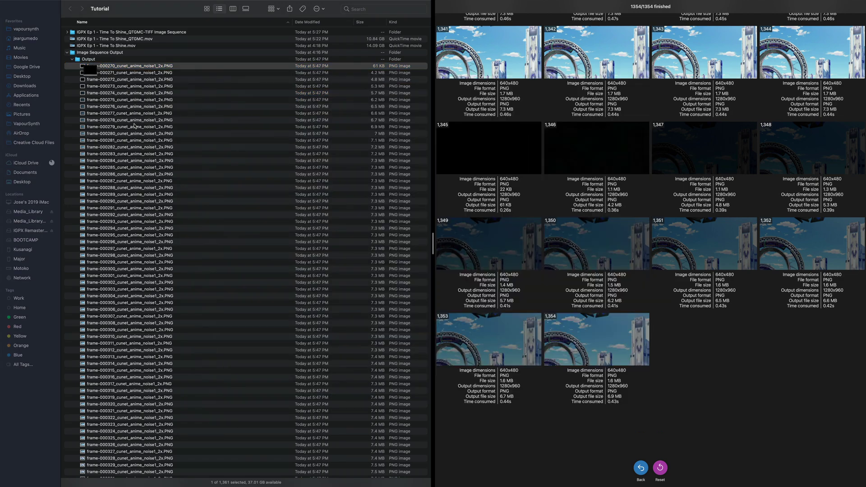
scroll(134, 131, down, 10)
click(130, 139)
key(space)
scroll(130, 139, down, 3)
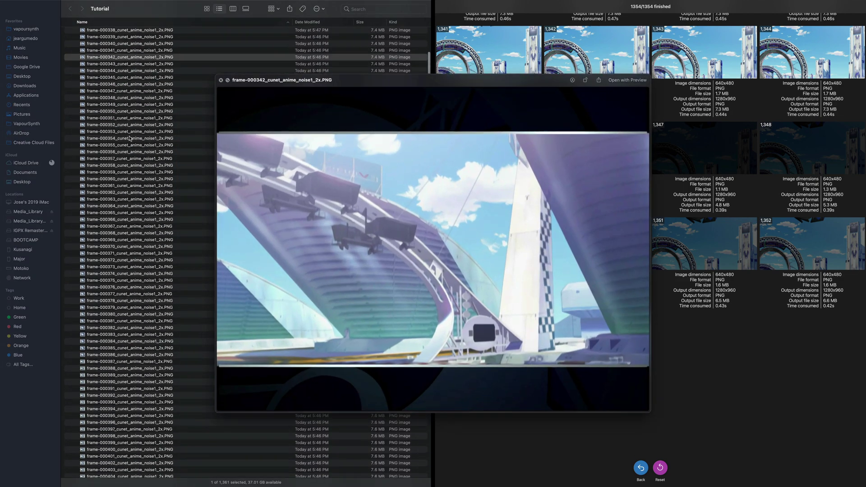
scroll(130, 139, down, 5)
key(space)
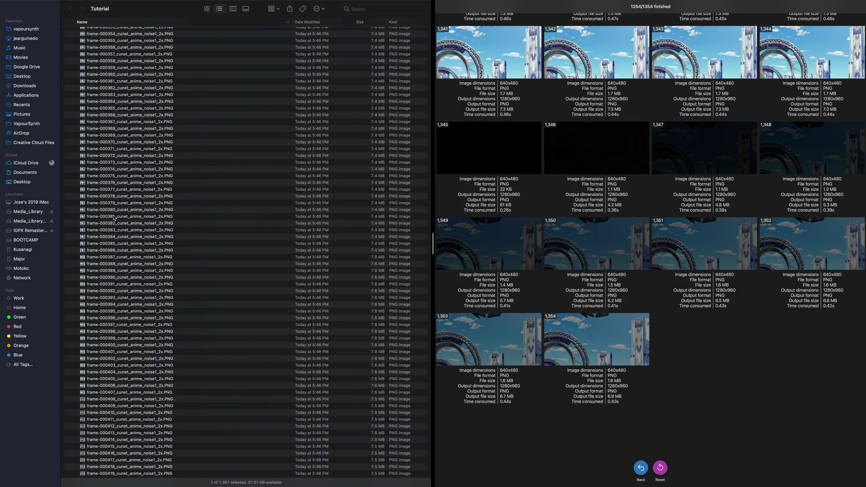
click(114, 217)
key(space)
key(space)
- Inspect further frames 000381, 000284, 000299, 000271 and 000313 up close
scroll(114, 218, down, 5)
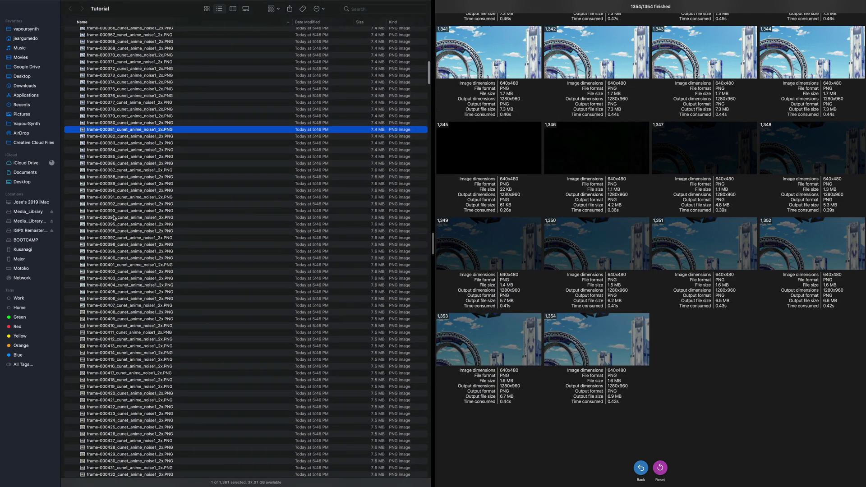
scroll(114, 218, up, 20)
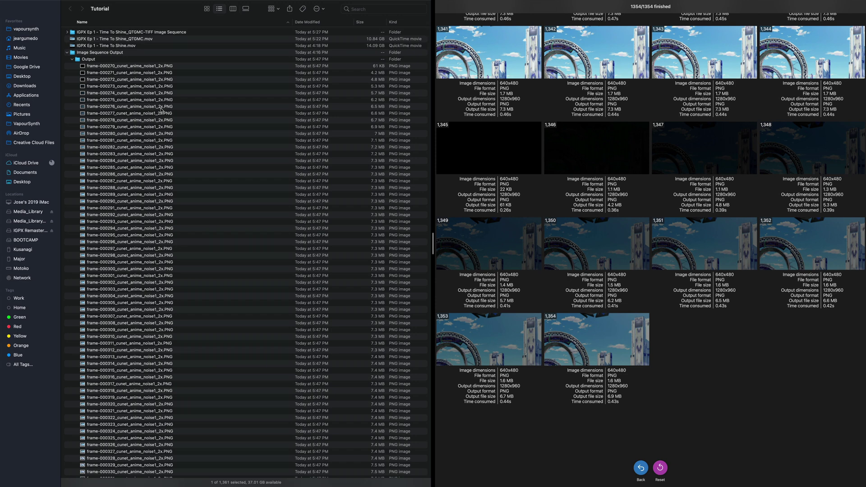
click(142, 161)
key(space)
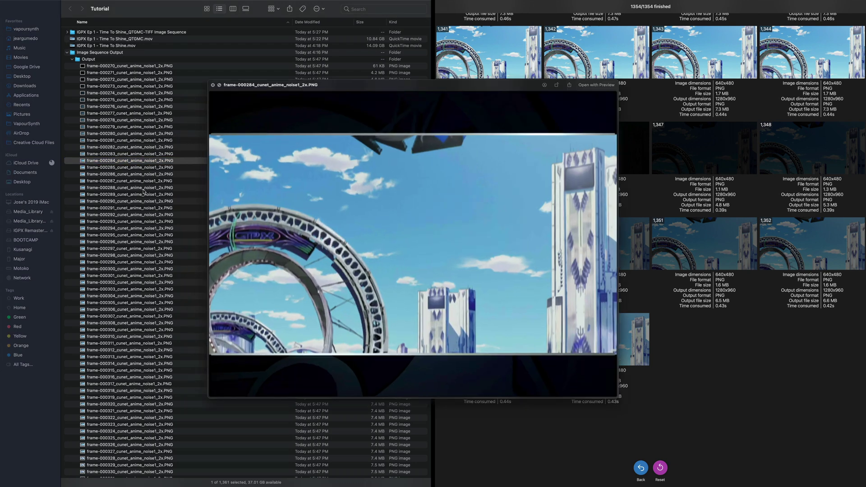
key(space)
click(155, 262)
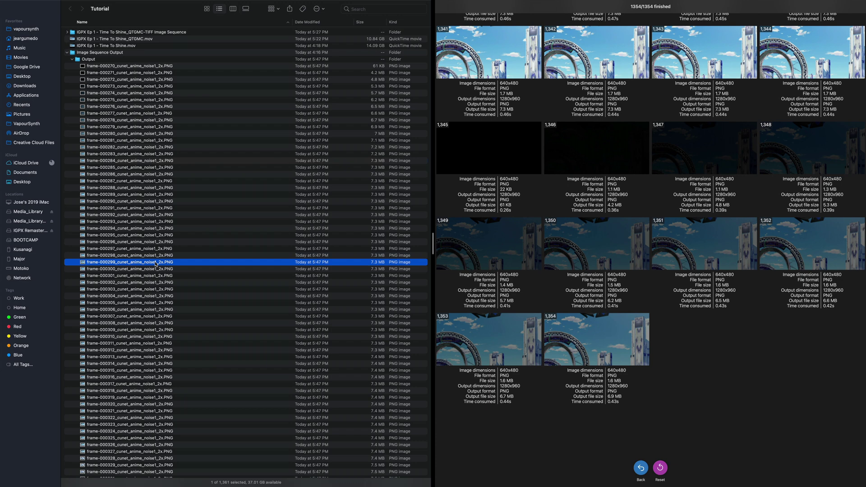
click(132, 74)
click(135, 356)
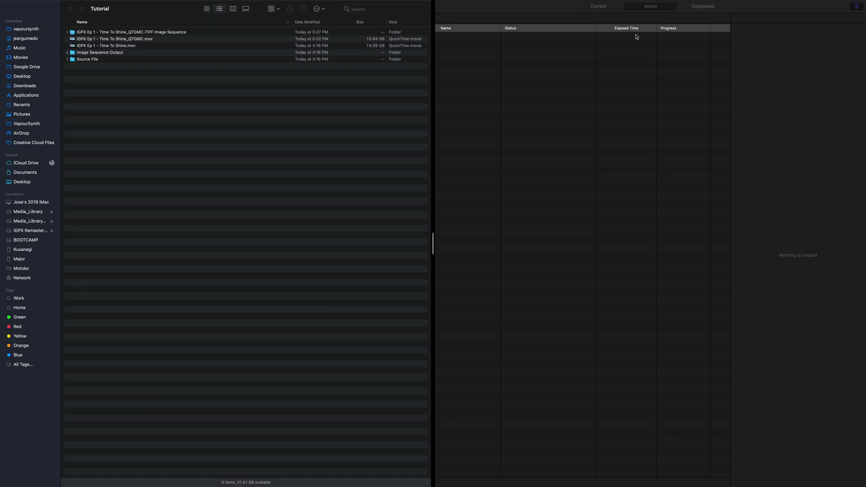
- Add Image Sequence Output/Output as an image-sequence job in the current batch and scrub its preview
click(609, 10)
click(608, 10)
click(438, 482)
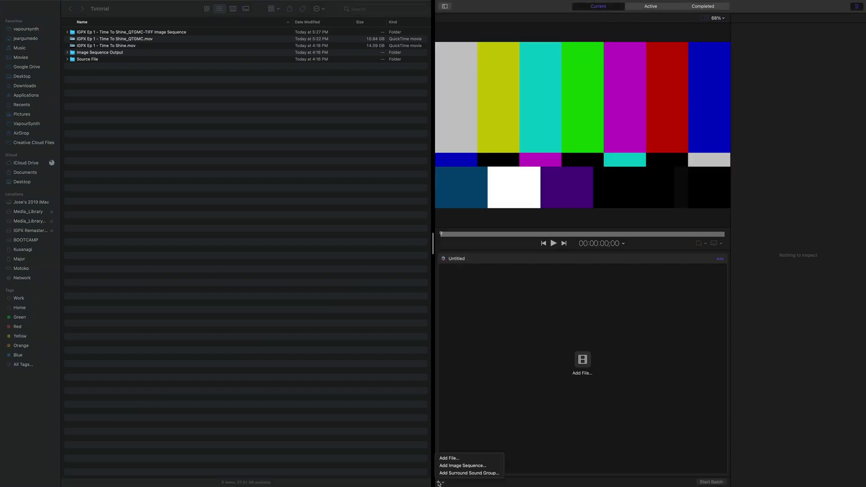
click(458, 466)
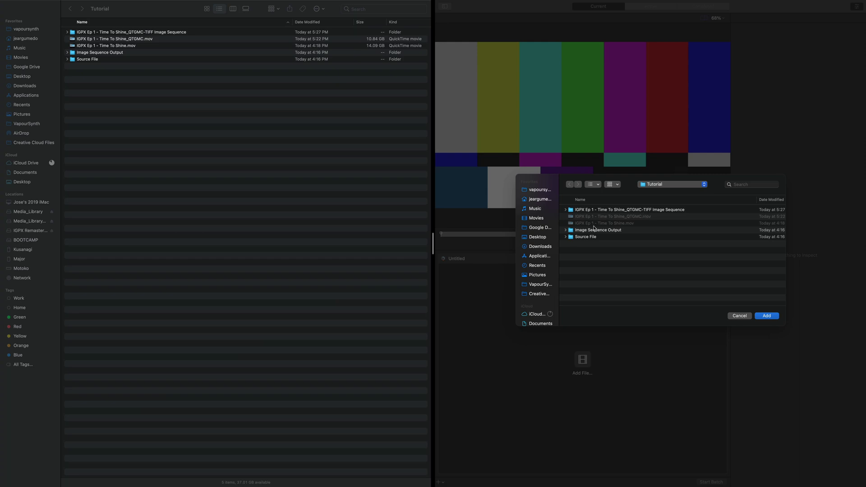
click(570, 231)
click(566, 230)
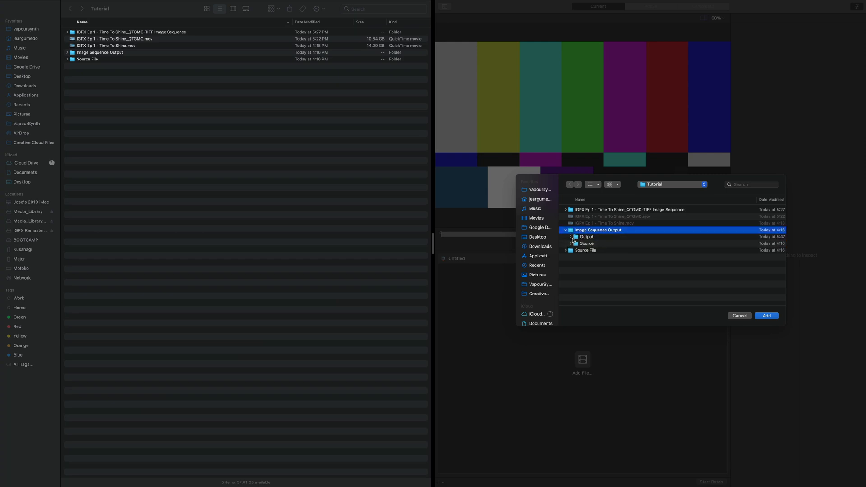
click(573, 238)
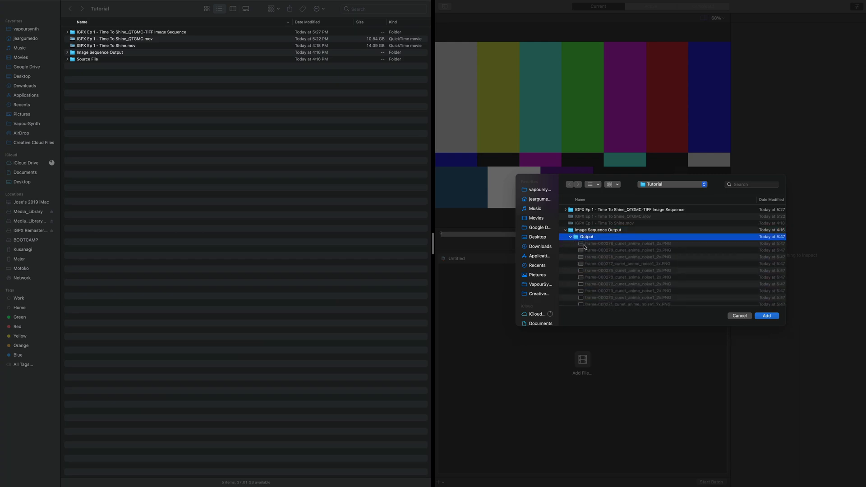
click(767, 316)
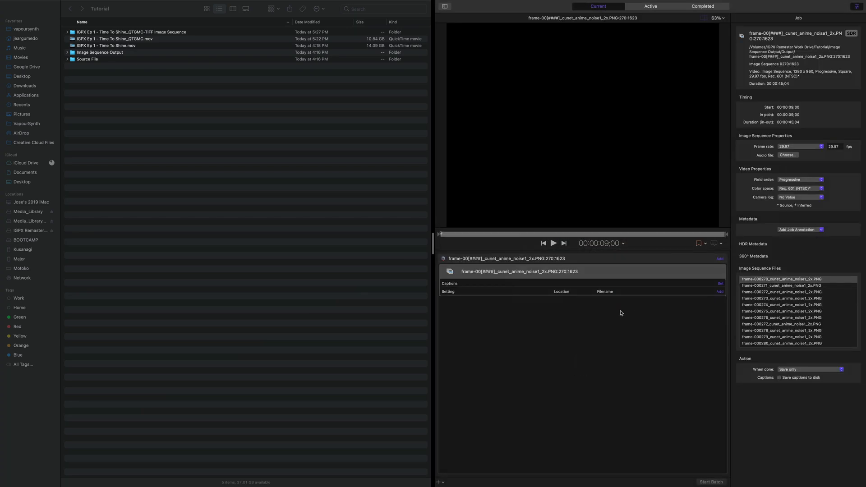
drag(613, 244, 509, 241)
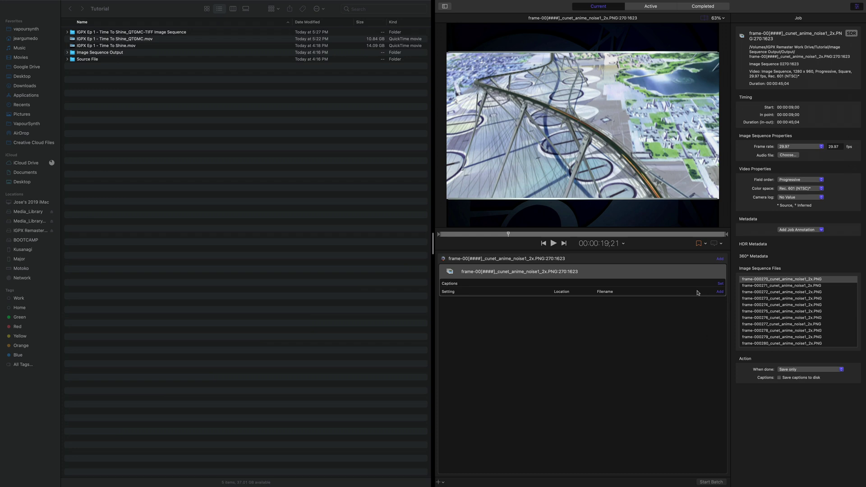
- Add the Apple ProRes 422 HQ output preset to the frame-sequence job
click(720, 292)
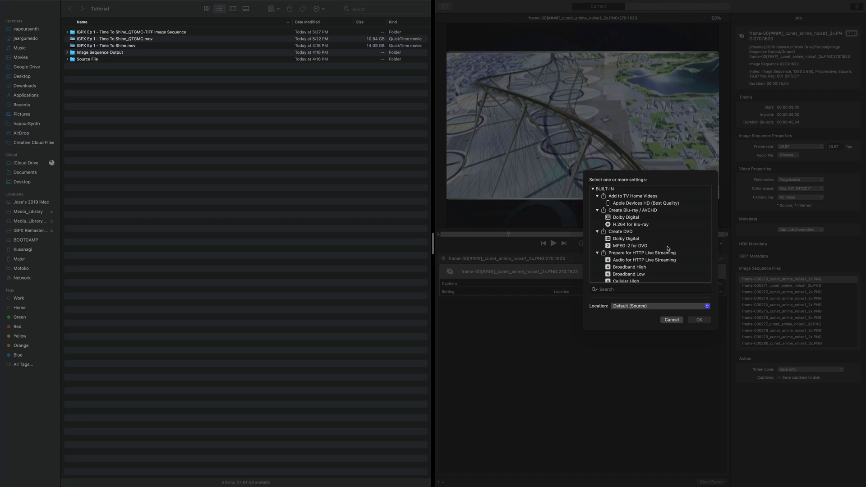
scroll(667, 248, down, 15)
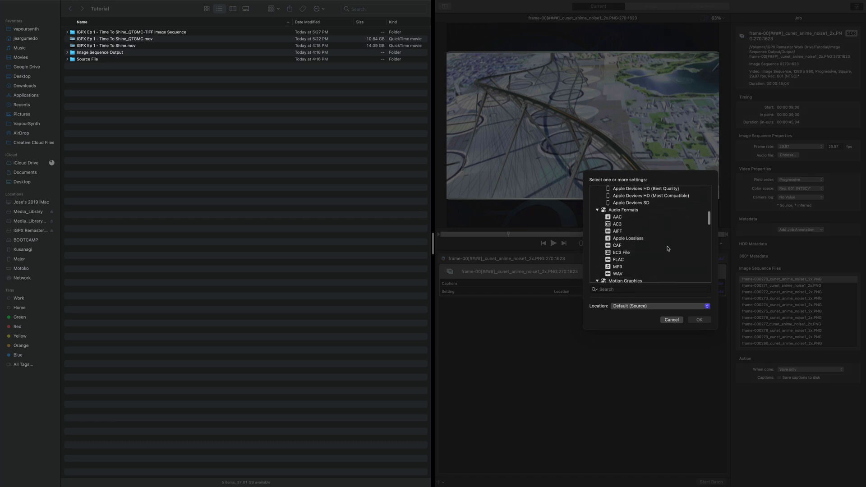
scroll(668, 248, up, 4)
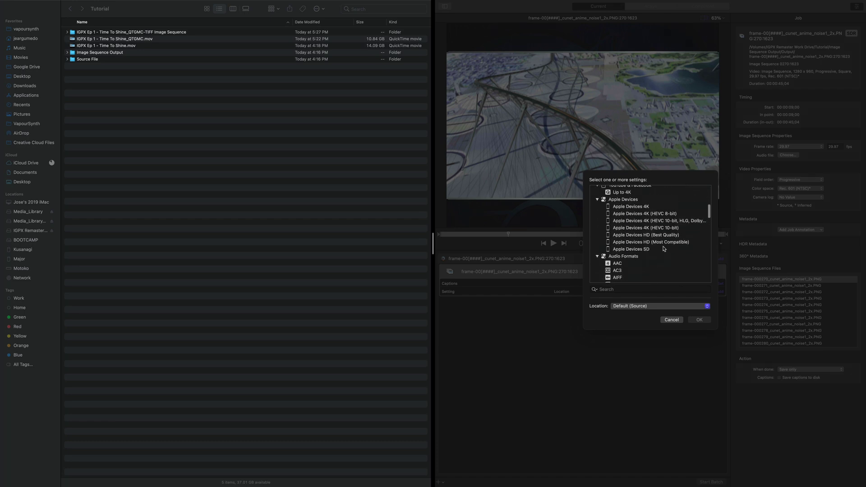
click(659, 242)
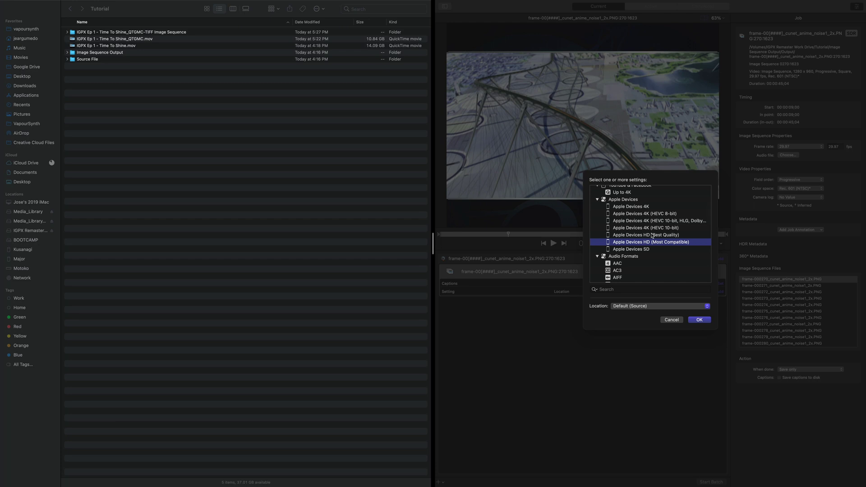
scroll(652, 235, down, 6)
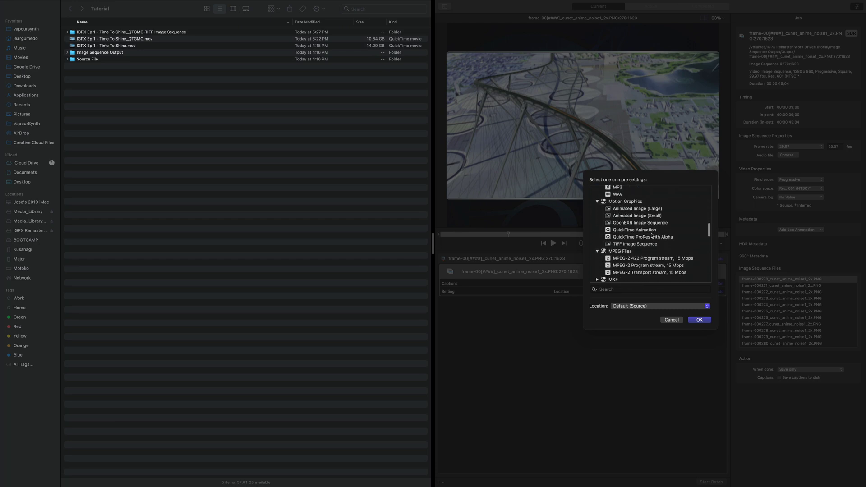
scroll(652, 235, down, 1)
scroll(650, 263, down, 5)
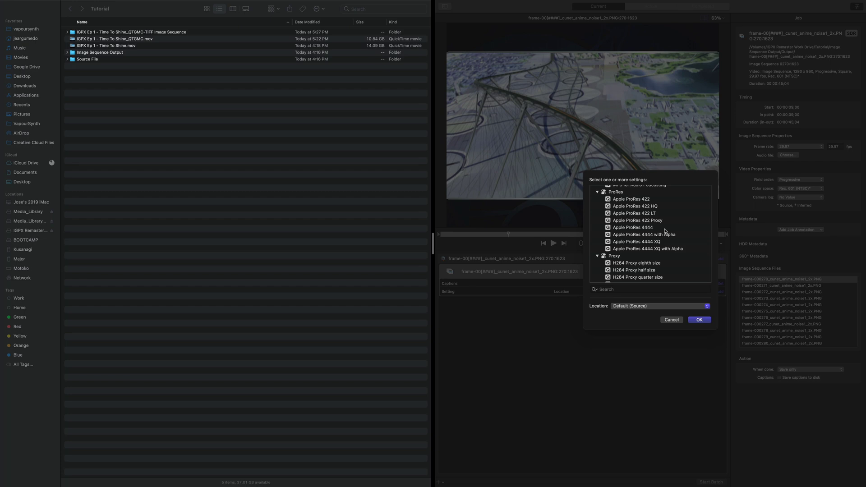
click(664, 228)
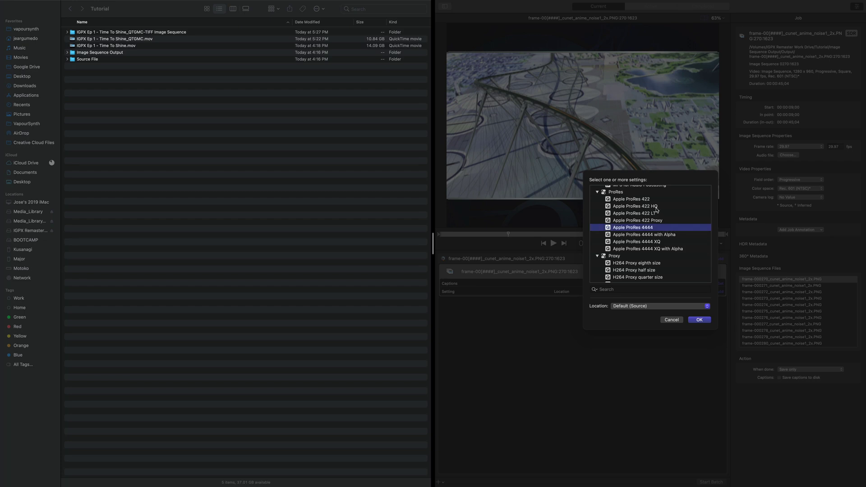
click(657, 207)
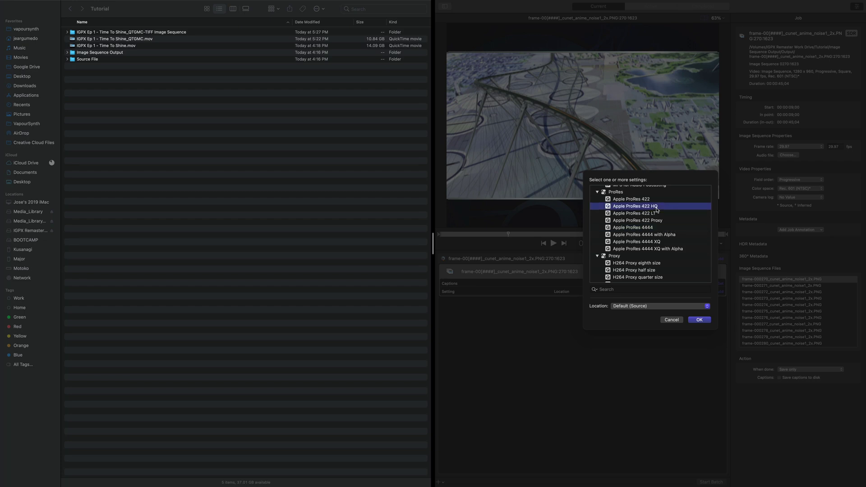
click(700, 320)
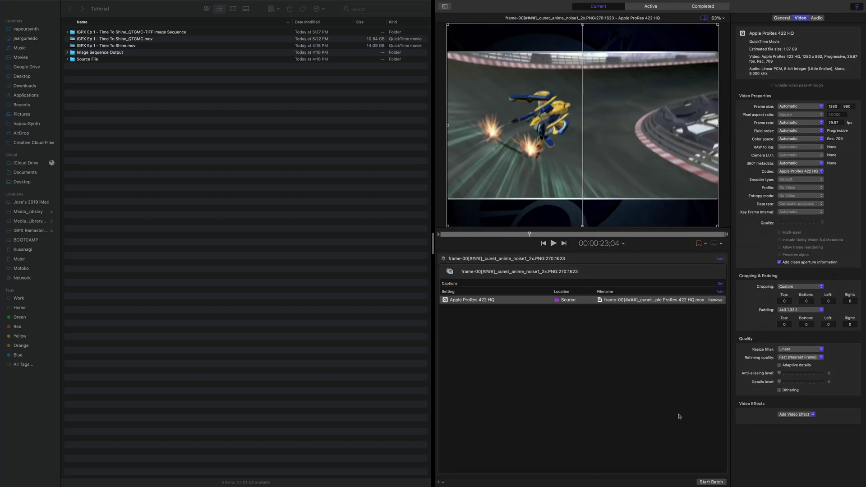
- Start the batch encode and expand Image Sequence Output in Finder to find the .mov
click(709, 482)
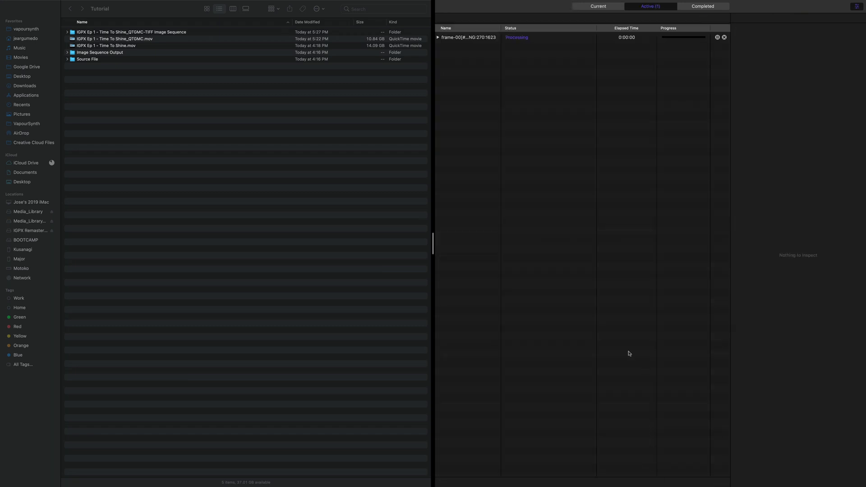
click(67, 53)
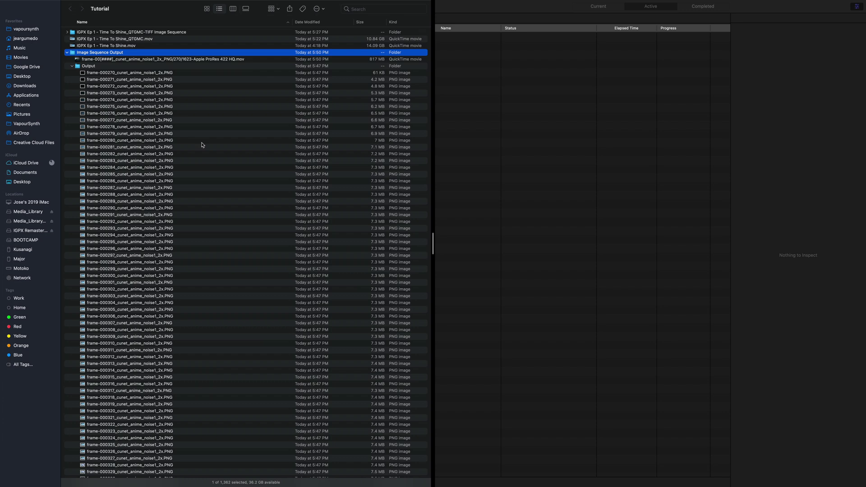
- Quick Look the ProRes 422 HQ .mov, scrubbing to about 28 and 16 seconds, then close it
click(72, 66)
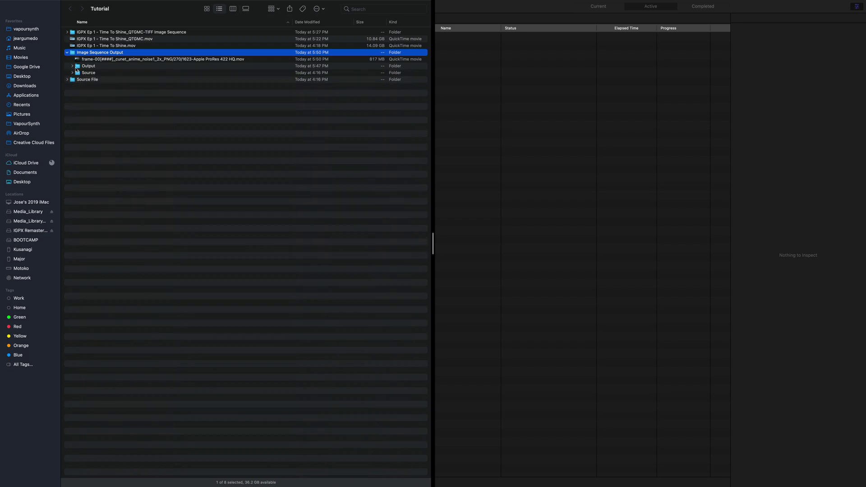
click(207, 59)
key(space)
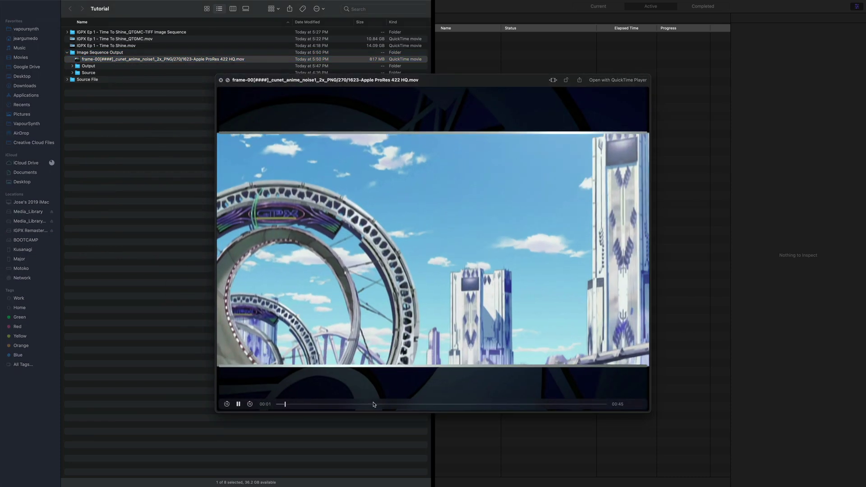
drag(373, 405, 480, 405)
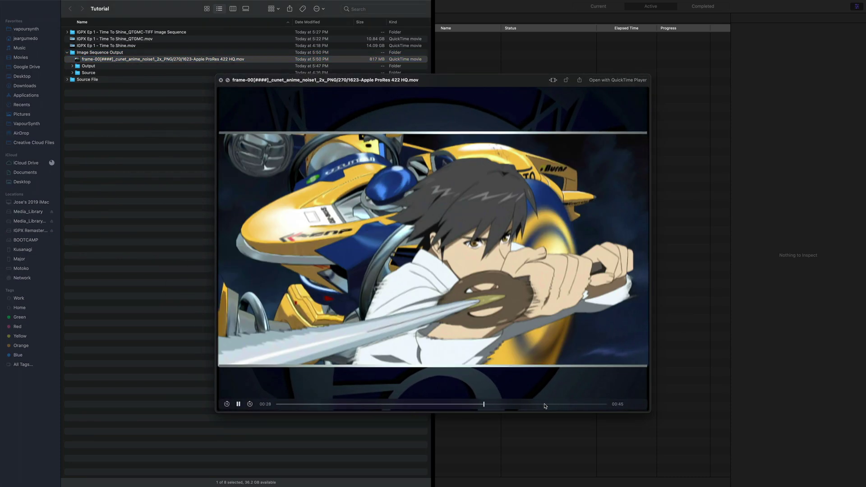
click(395, 404)
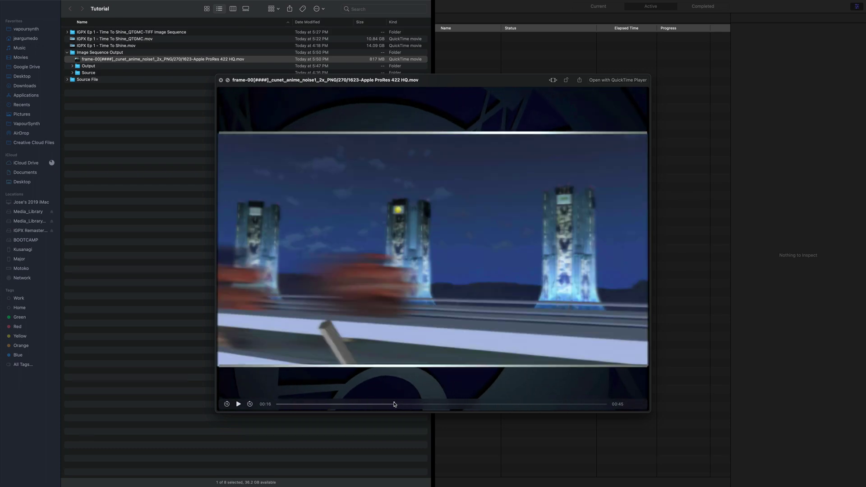
key(space)
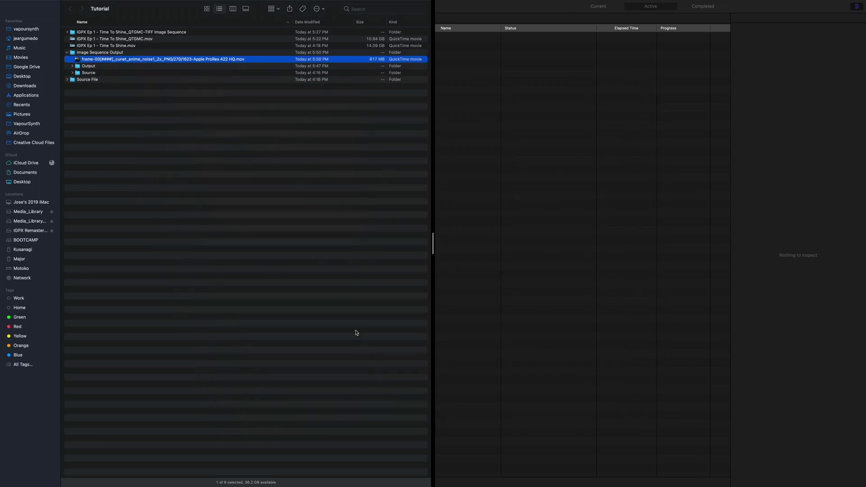